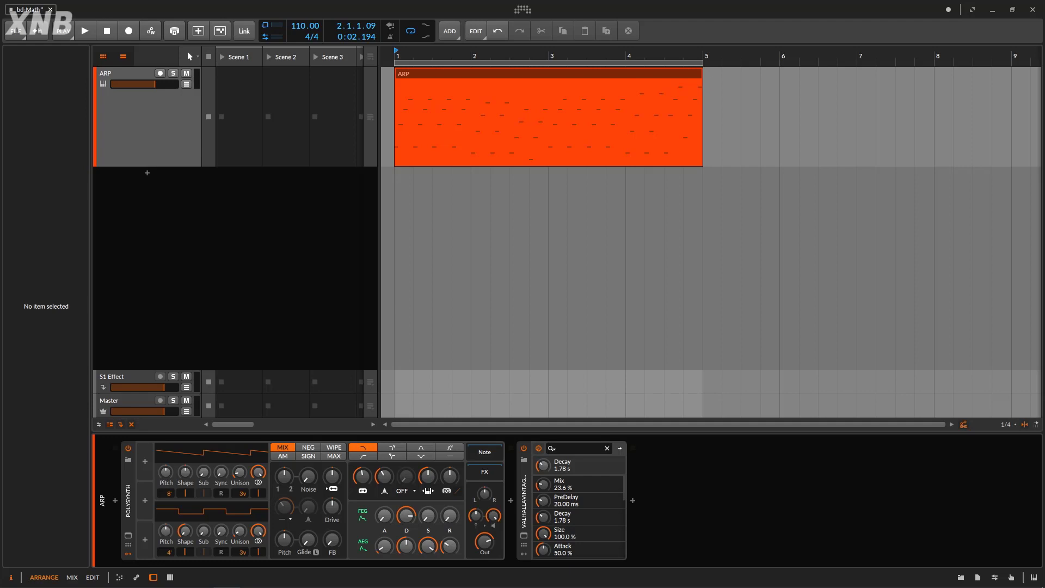
Add a Math modulator to the Polysynth by searching 'math' in the modulator browser.
{"action": "left_click", "coordinate": [145, 467]}
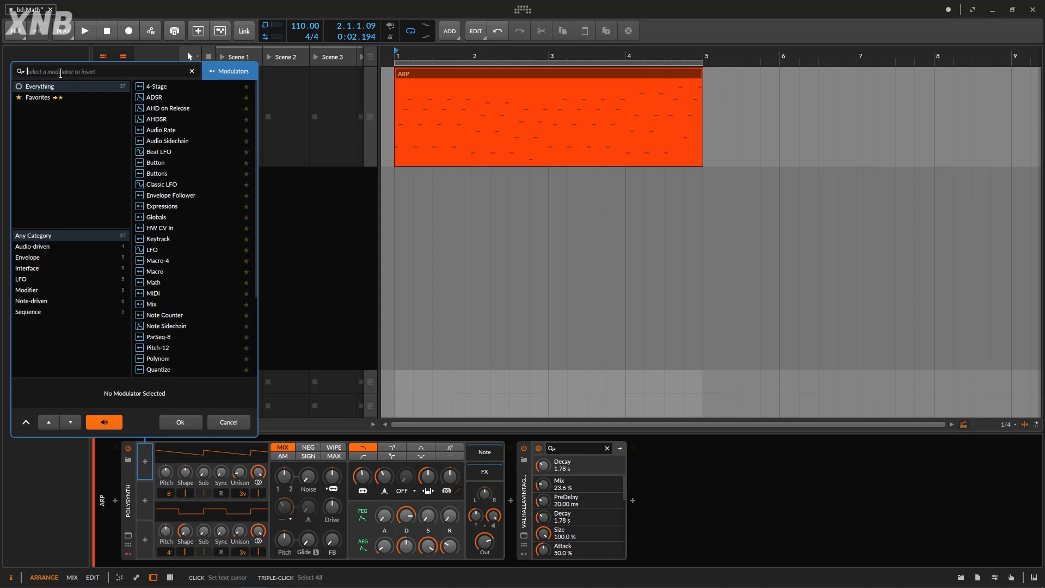
{"action": "type", "text": "math"}
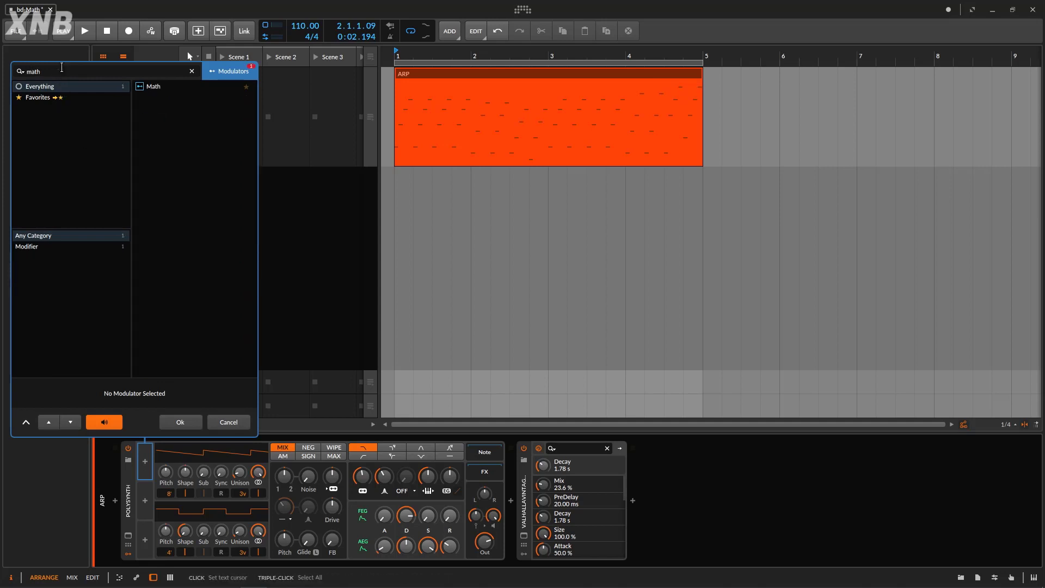
{"action": "left_click", "coordinate": [171, 86]}
{"action": "left_click", "coordinate": [180, 421]}
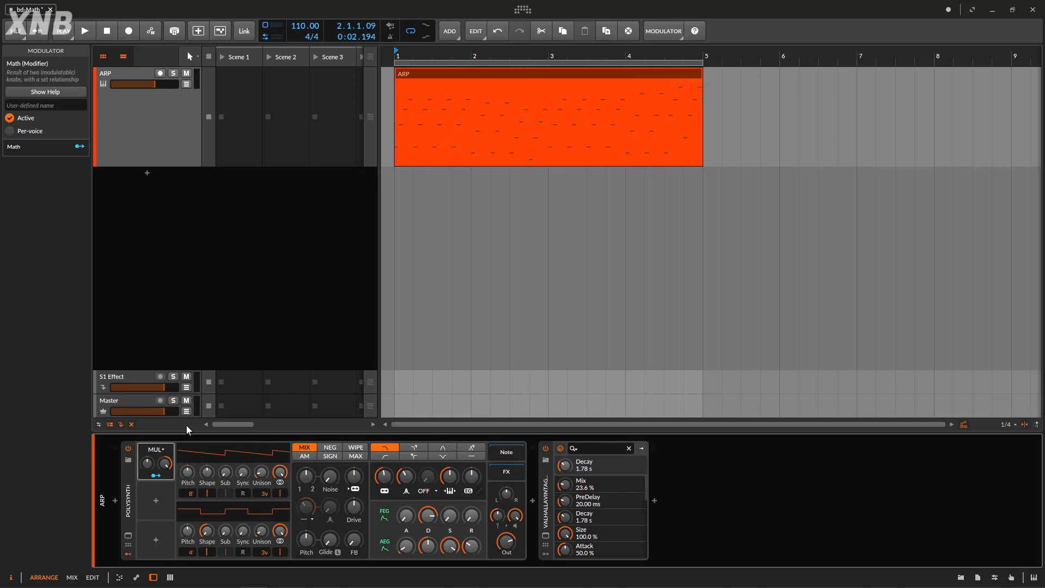
Start the arpeggio and map the Math modulator onto oscillator 1's Sync.
{"action": "key", "text": "space"}
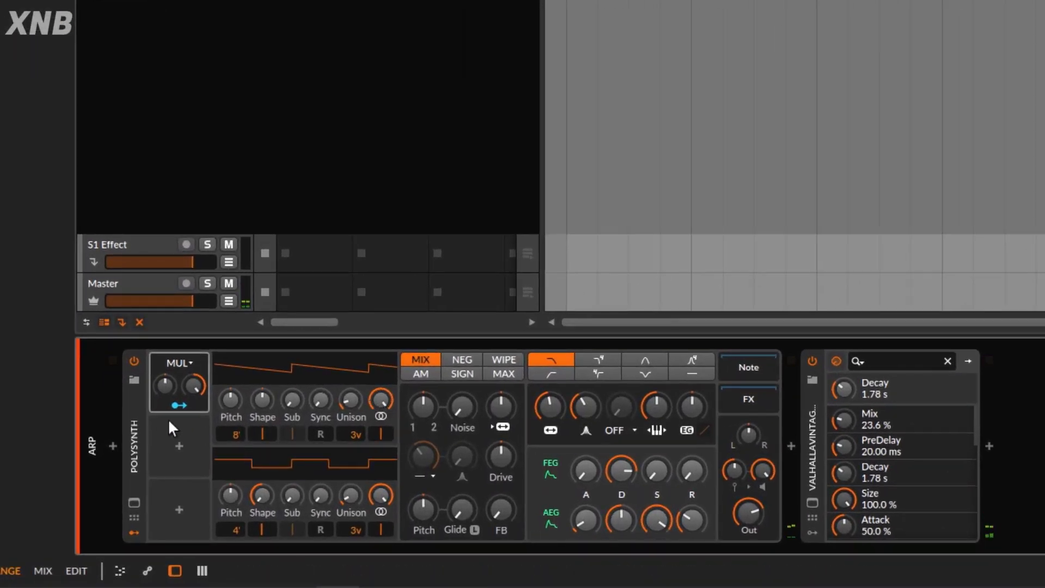
{"action": "left_click", "coordinate": [179, 405]}
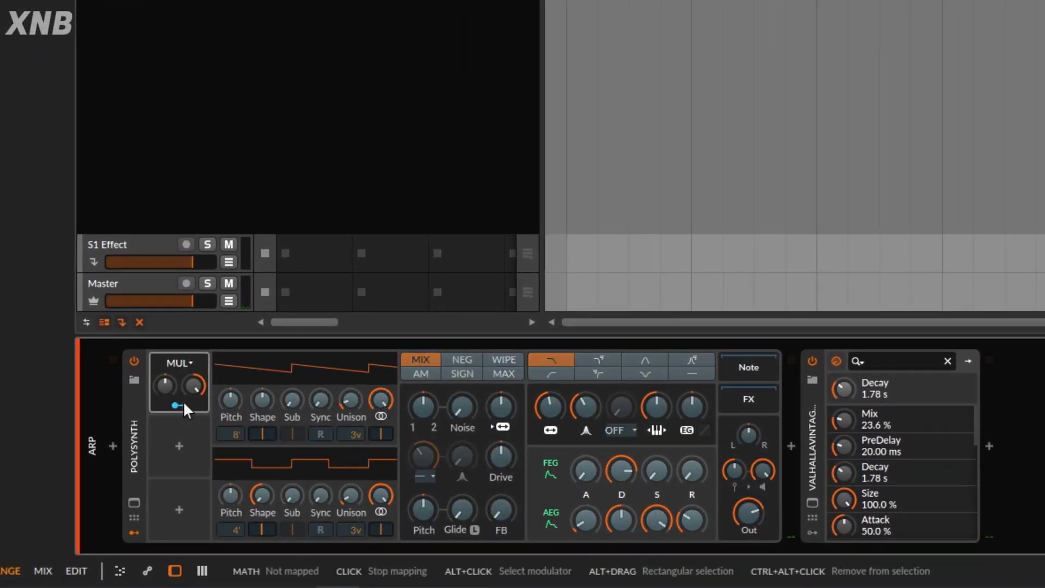
{"action": "left_click_drag", "start_coordinate": [320, 400], "coordinate": [321, 384]}
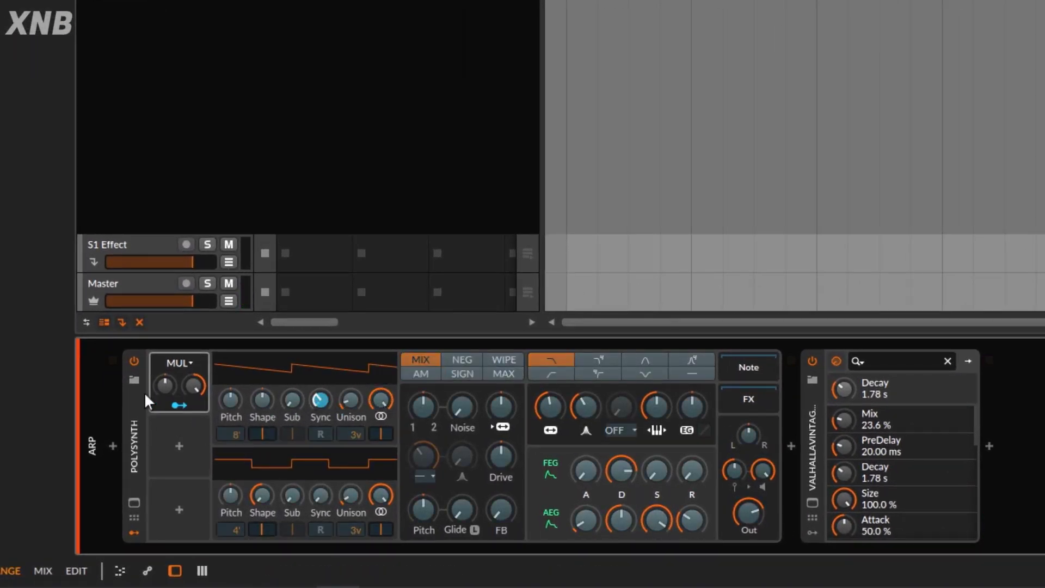
{"action": "left_click", "coordinate": [176, 404]}
Browse the Math operation modes, leaving the modulator in MUL.
{"action": "left_click", "coordinate": [181, 363]}
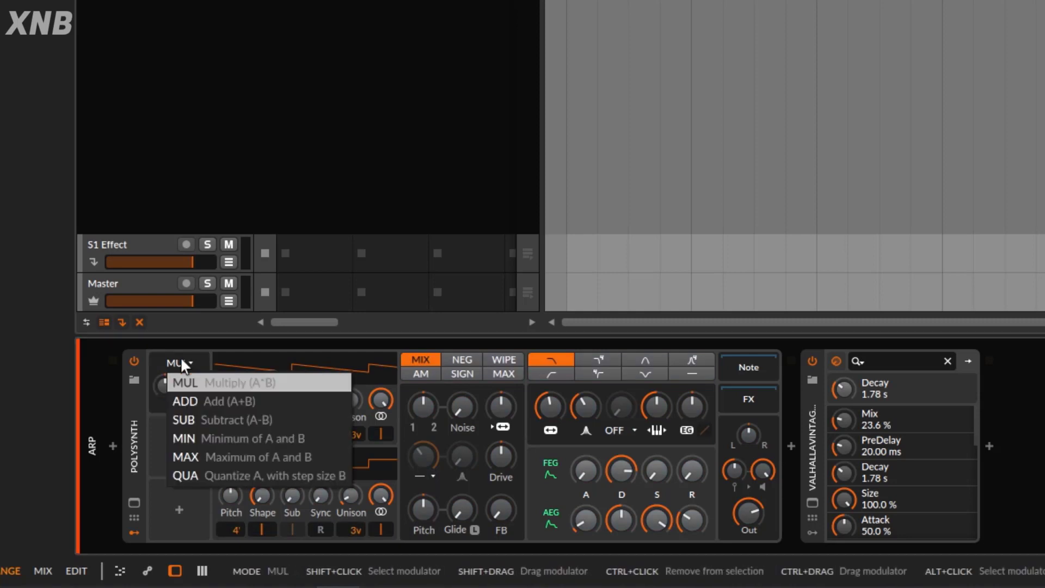
{"action": "left_click", "coordinate": [180, 362]}
{"action": "left_click", "coordinate": [180, 362]}
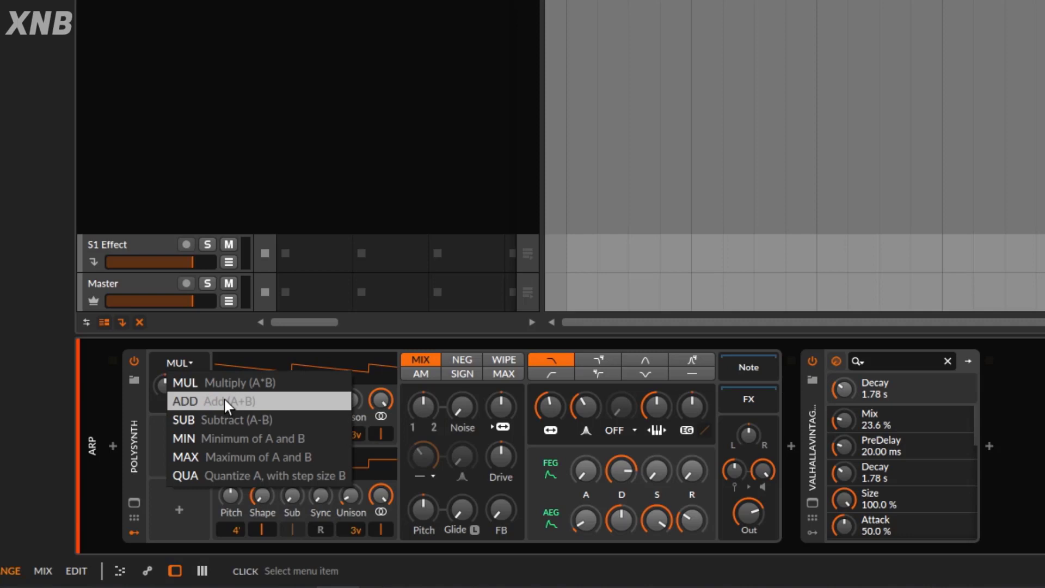
{"action": "left_click", "coordinate": [356, 400]}
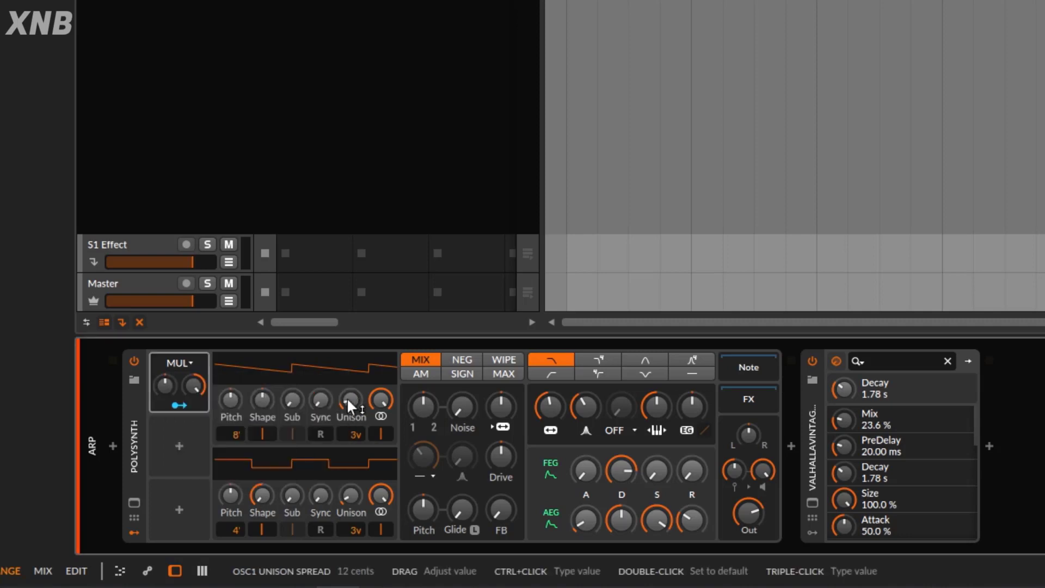
{"action": "left_click", "coordinate": [192, 363]}
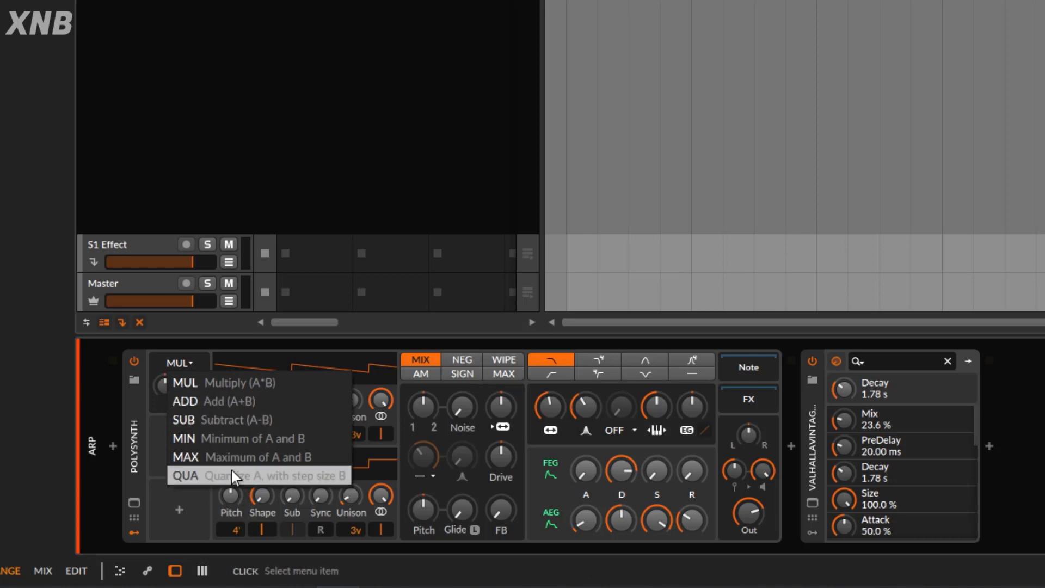
{"action": "left_click", "coordinate": [123, 406]}
Start playback and try Math operand A at about 29 % and 86 %.
{"action": "key", "text": "space"}
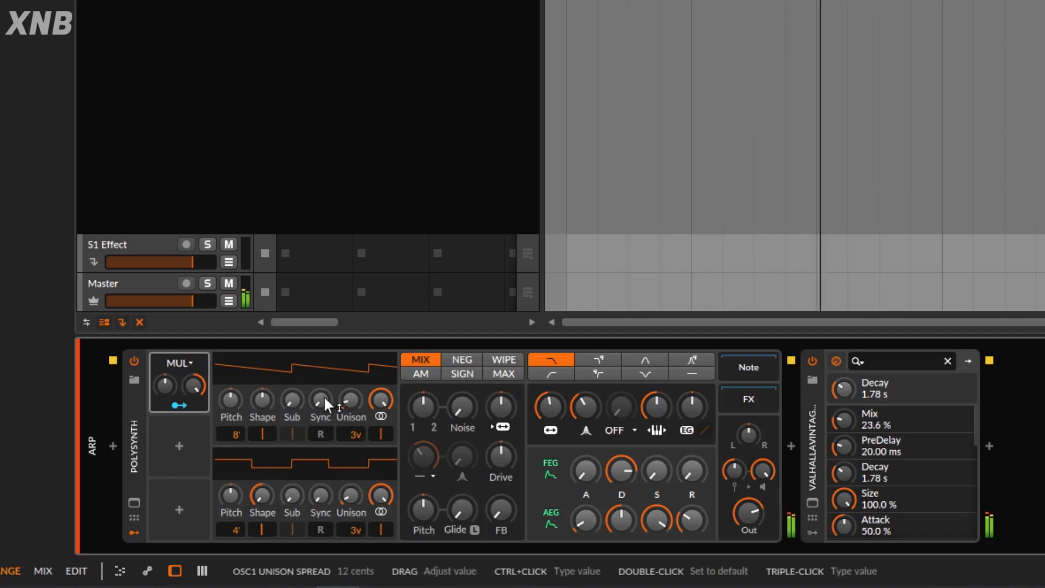
{"action": "left_click", "coordinate": [179, 405]}
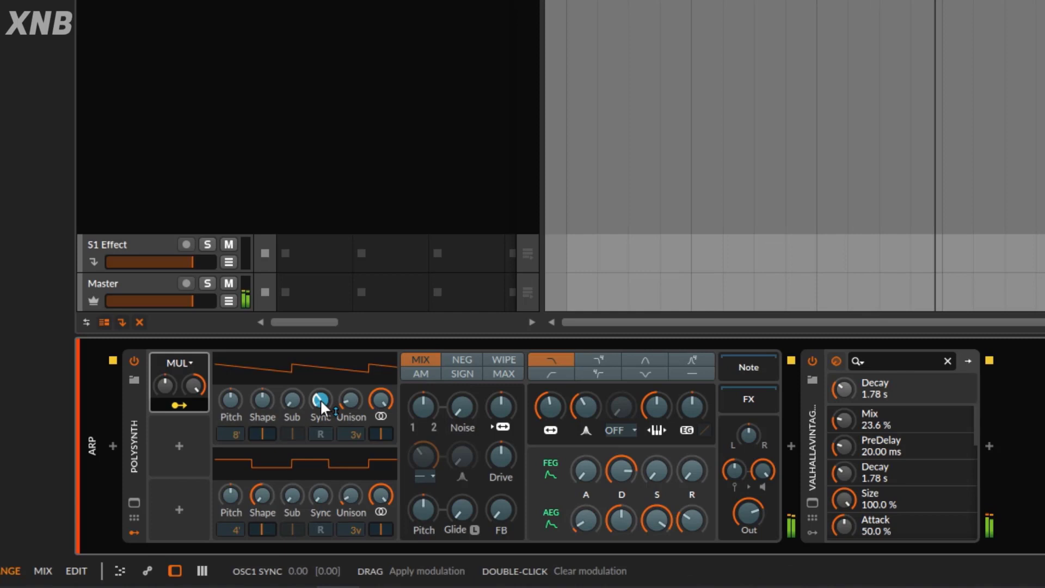
{"action": "left_click", "coordinate": [175, 403]}
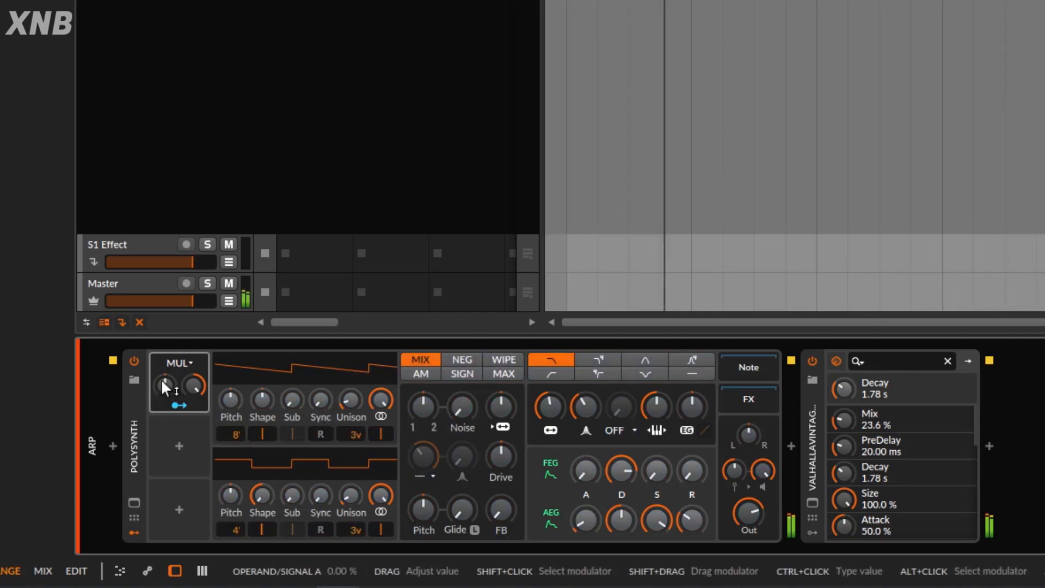
{"action": "mouse_move", "coordinate": [161, 381]}
{"action": "left_mouse_down"}
{"action": "mouse_move", "coordinate": [161, 272]}
{"action": "mouse_move", "coordinate": [158, 381]}
{"action": "left_mouse_up"}
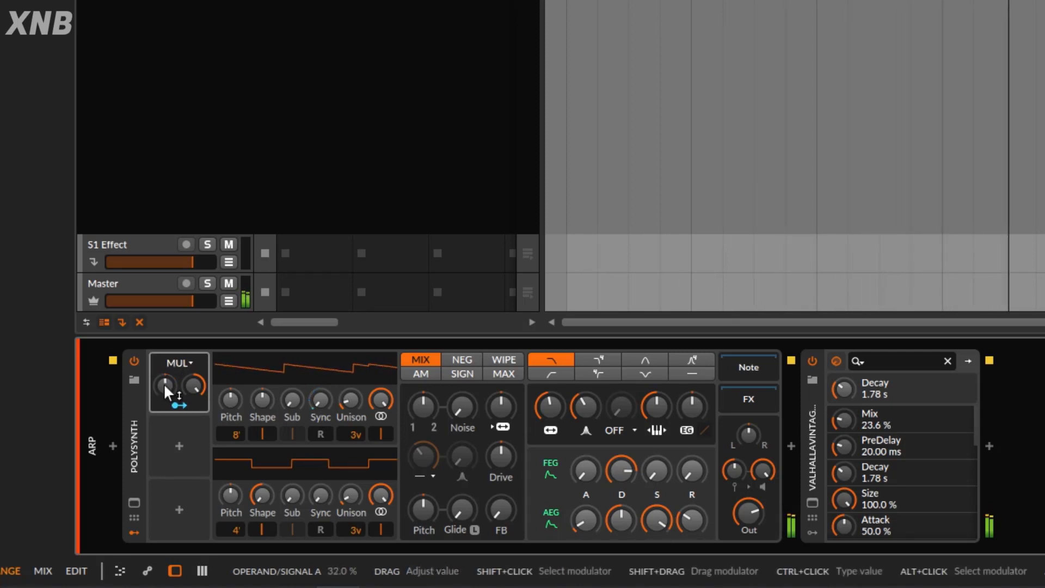
{"action": "double_click", "coordinate": [163, 383]}
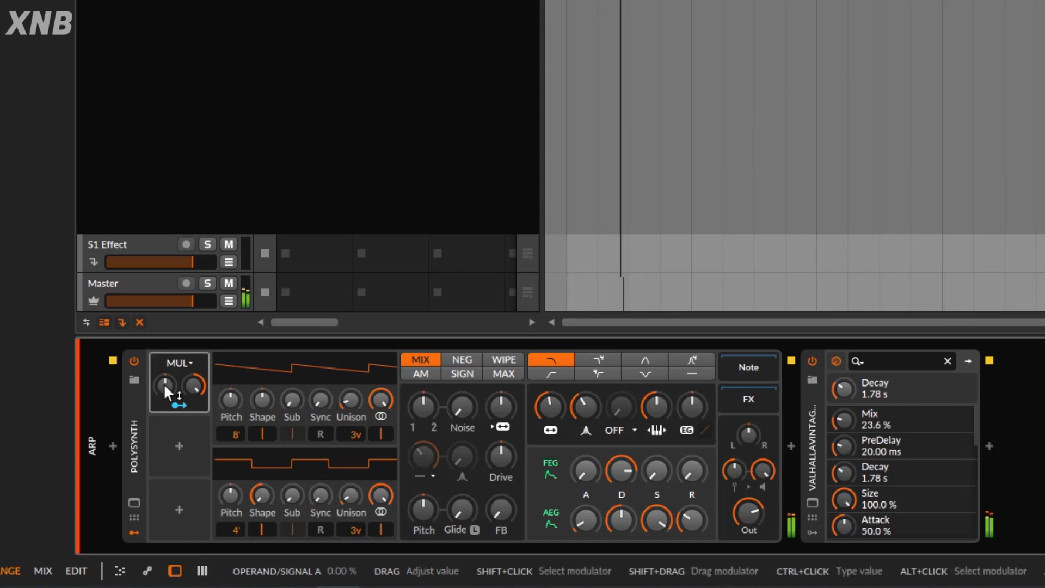
{"action": "mouse_move", "coordinate": [164, 383]}
{"action": "left_mouse_down"}
{"action": "mouse_move", "coordinate": [163, 274]}
{"action": "mouse_move", "coordinate": [163, 383]}
{"action": "left_mouse_up"}
Remap OSC1 Sync to 27.60 and try operand A at -80 % before resetting it.
{"action": "left_click", "coordinate": [179, 405]}
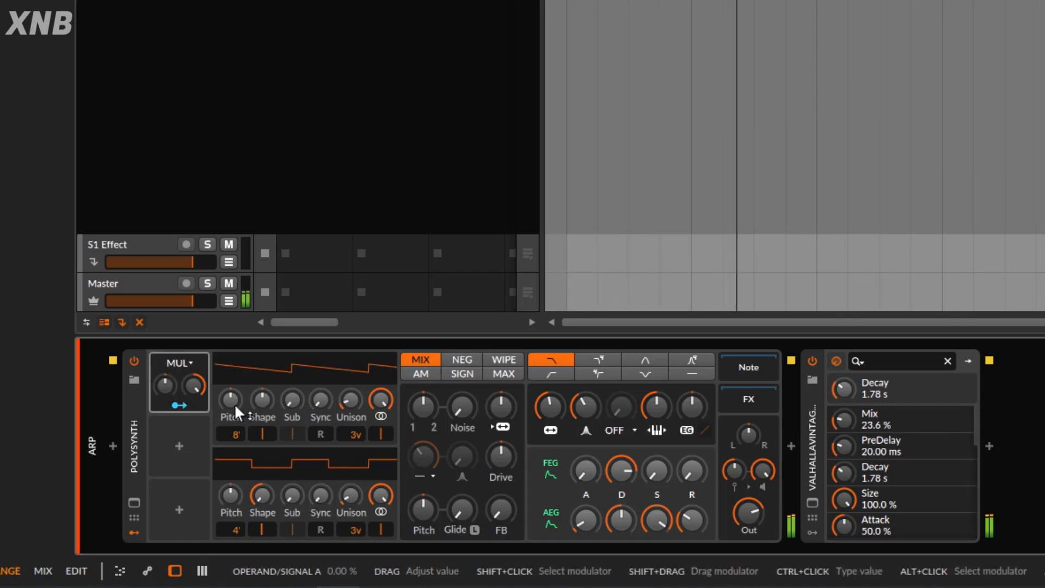
{"action": "left_click_drag", "start_coordinate": [320, 401], "coordinate": [320, 383]}
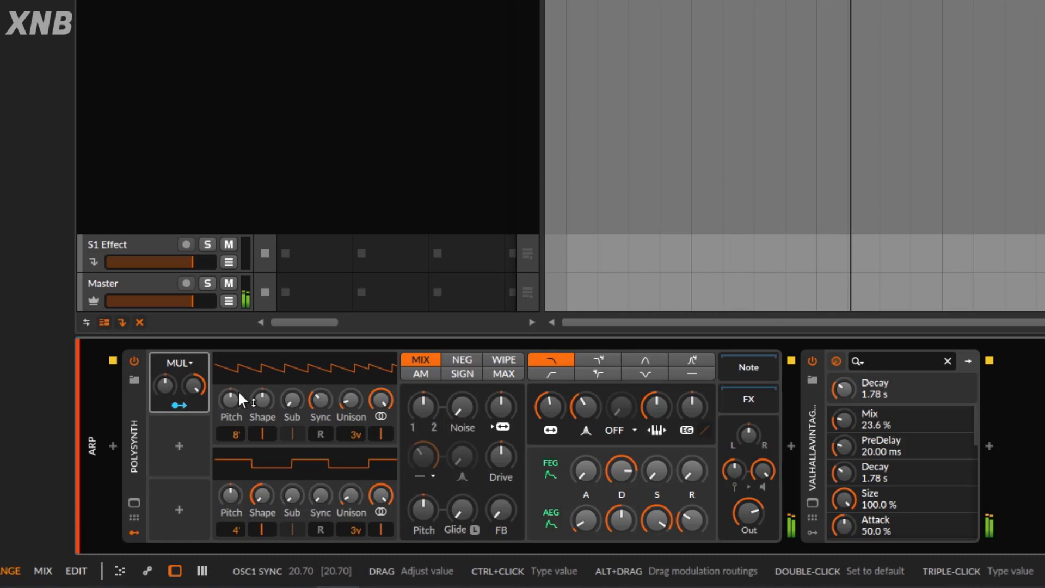
{"action": "double_click", "coordinate": [163, 384]}
{"action": "mouse_move", "coordinate": [163, 384]}
{"action": "left_mouse_down"}
{"action": "mouse_move", "coordinate": [163, 493]}
{"action": "mouse_move", "coordinate": [162, 381]}
{"action": "left_mouse_up"}
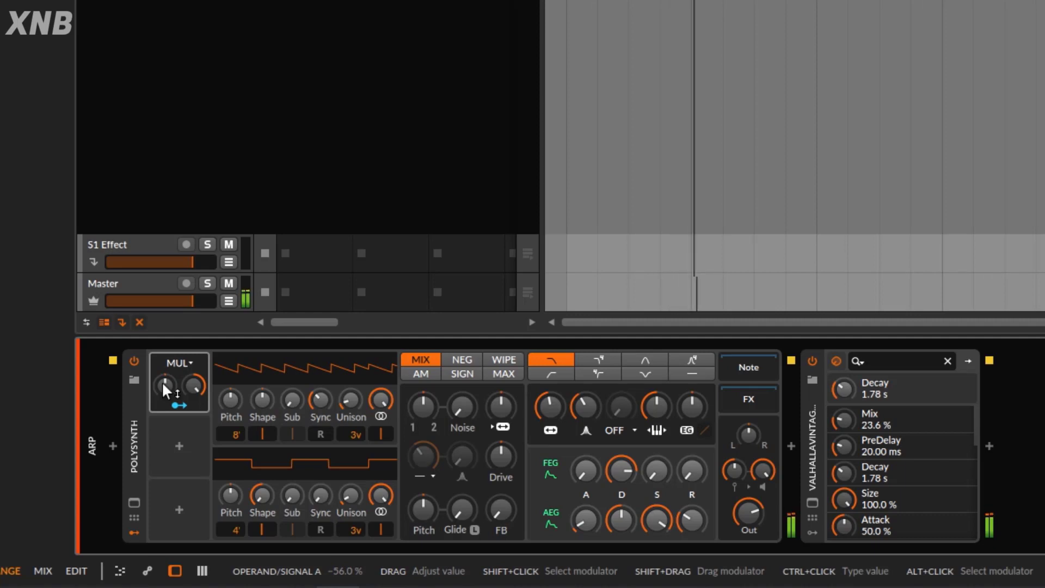
{"action": "double_click", "coordinate": [161, 381]}
Restart playback, lower operand B to 58 %, operand A to -100 %, then B to 34 %.
{"action": "key", "text": "space"}
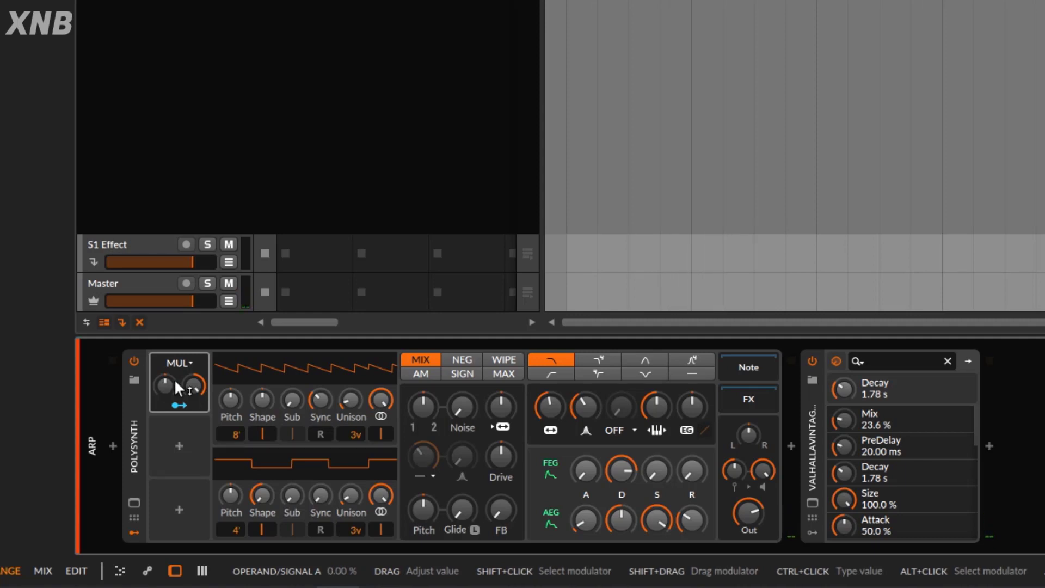
{"action": "key", "text": "space"}
{"action": "left_click_drag", "start_coordinate": [174, 379], "coordinate": [175, 370]}
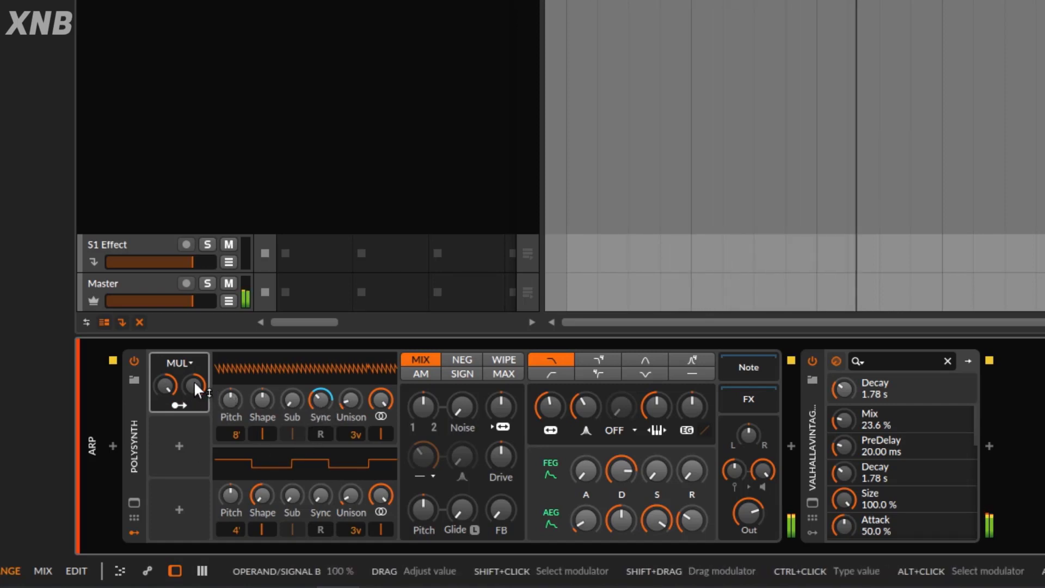
{"action": "left_click_drag", "start_coordinate": [192, 376], "coordinate": [193, 432]}
{"action": "mouse_move", "coordinate": [164, 386]}
{"action": "left_mouse_down"}
{"action": "mouse_move", "coordinate": [164, 446]}
{"action": "mouse_move", "coordinate": [162, 384]}
{"action": "left_mouse_up"}
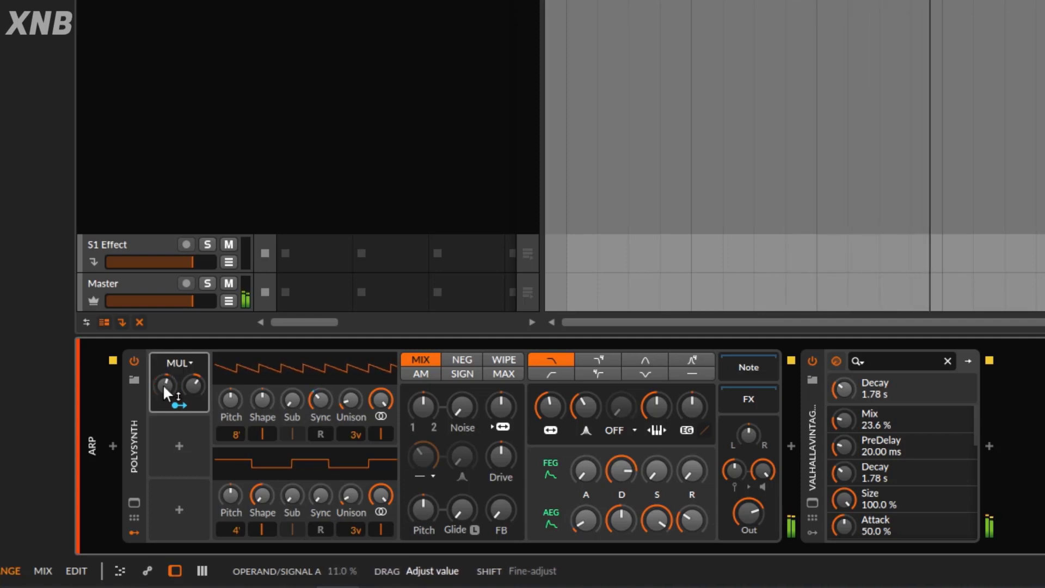
{"action": "left_click", "coordinate": [198, 385]}
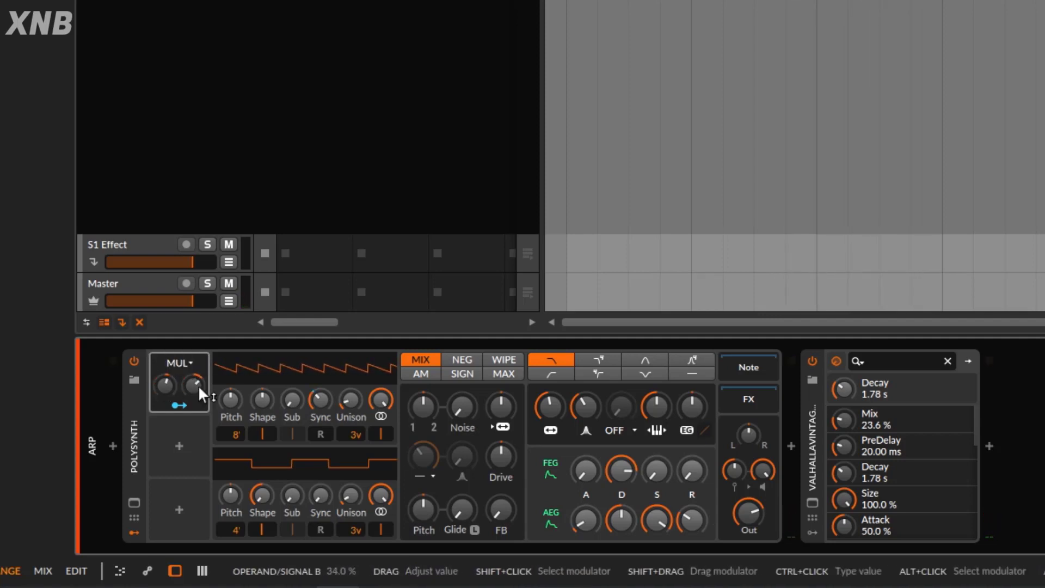
Switch Math to ADD mode and sweep operand A from 11 % through 100 % to -40 %.
{"action": "left_click", "coordinate": [182, 361]}
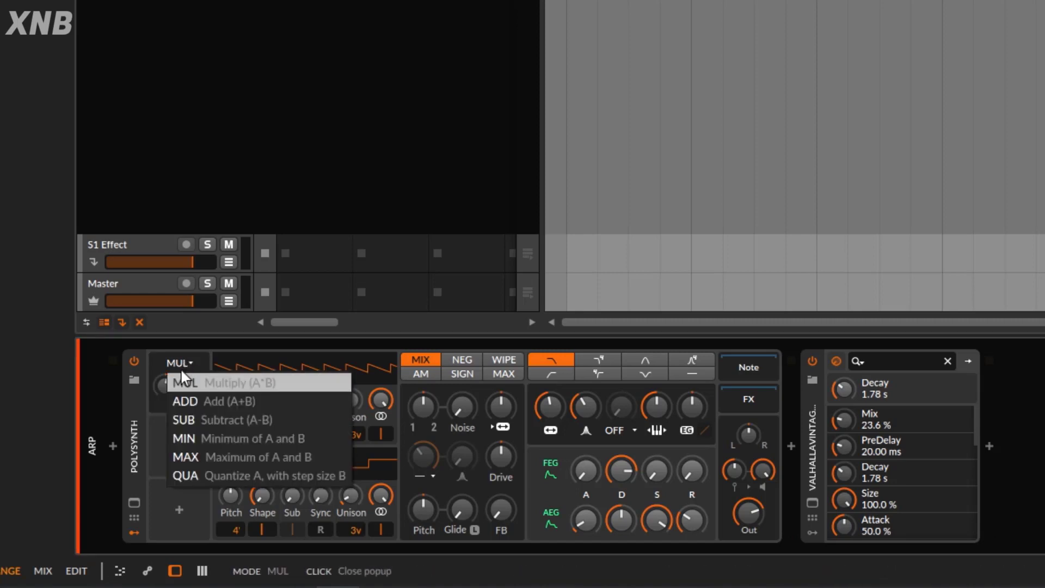
{"action": "left_click", "coordinate": [224, 401]}
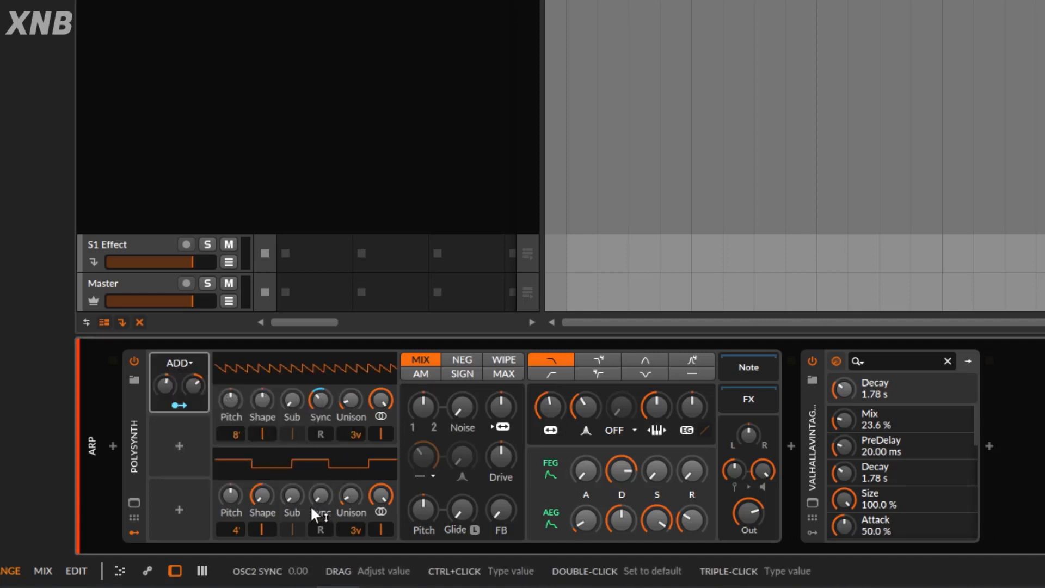
{"action": "left_click", "coordinate": [166, 387]}
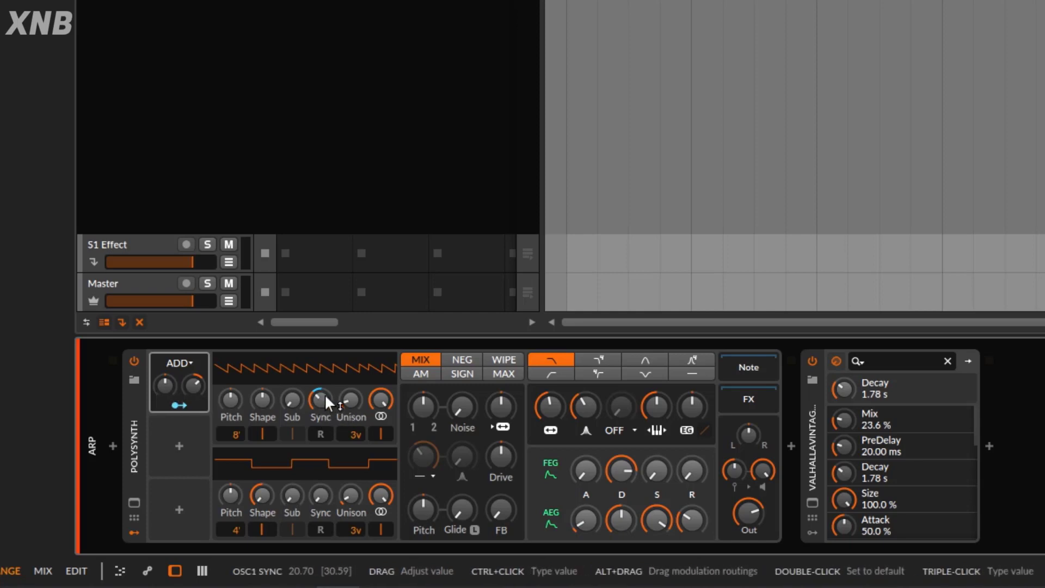
{"action": "left_click_drag", "start_coordinate": [164, 386], "coordinate": [165, 378]}
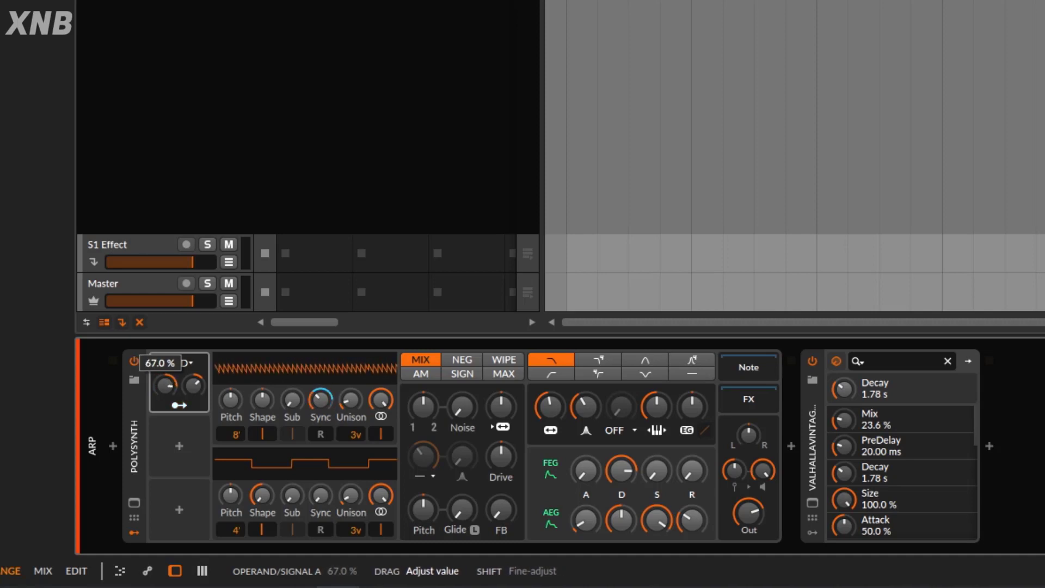
{"action": "mouse_move", "coordinate": [165, 385]}
{"action": "left_mouse_down"}
{"action": "mouse_move", "coordinate": [165, 376]}
{"action": "mouse_move", "coordinate": [165, 414]}
{"action": "mouse_move", "coordinate": [165, 364]}
{"action": "mouse_move", "coordinate": [165, 405]}
{"action": "mouse_move", "coordinate": [180, 370]}
{"action": "mouse_move", "coordinate": [164, 385]}
{"action": "left_mouse_up"}
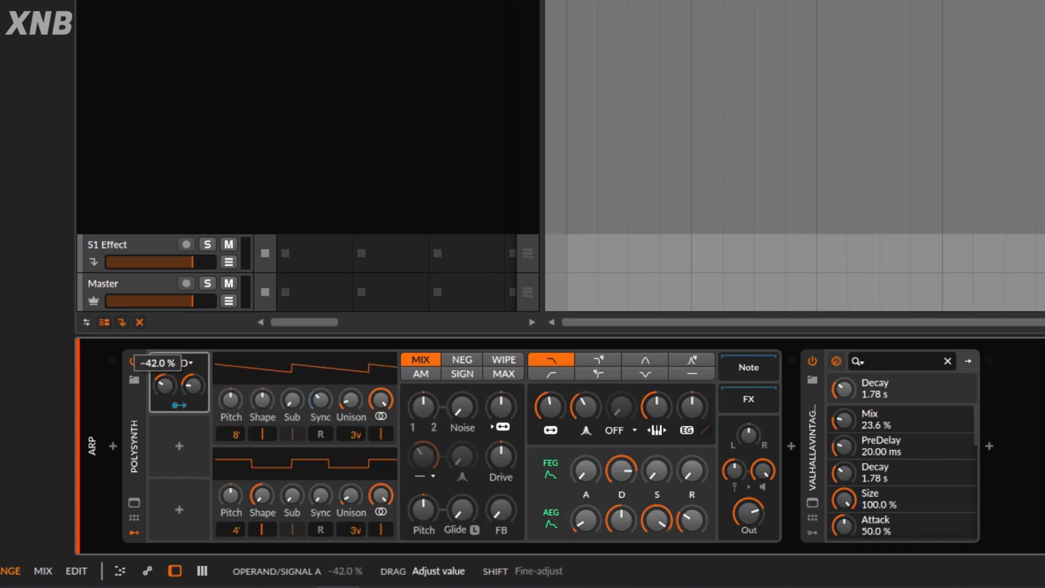
Set operand B to -42 %, start playback, and sweep operand A up to 100 %.
{"action": "left_click_drag", "start_coordinate": [164, 386], "coordinate": [190, 386]}
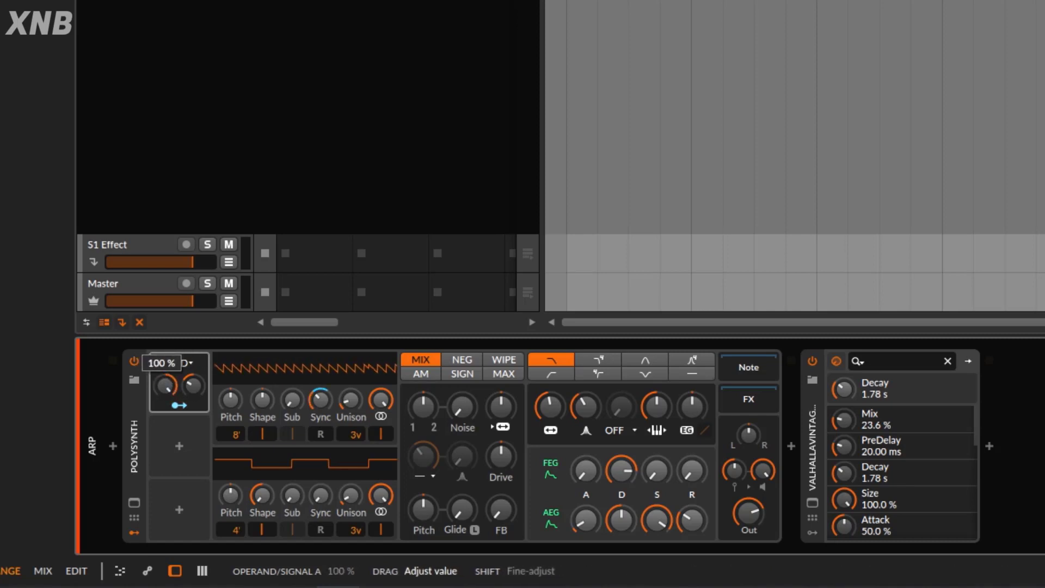
{"action": "key", "text": "space"}
{"action": "left_click_drag", "start_coordinate": [163, 385], "coordinate": [163, 359]}
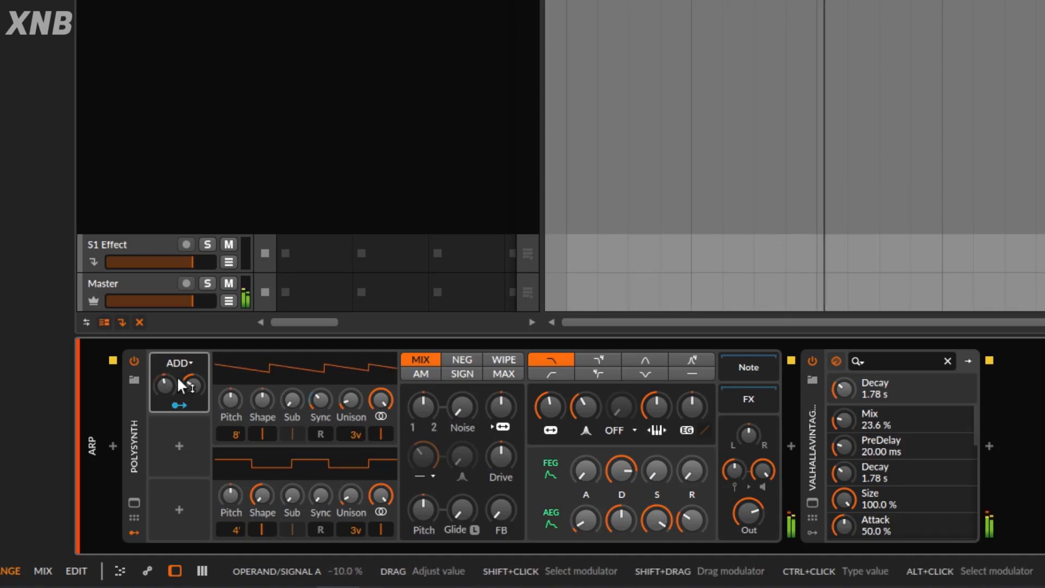
Switch Math to Subtract mode and sweep operand A up to 89 %.
{"action": "left_click", "coordinate": [182, 363]}
{"action": "left_click", "coordinate": [214, 418]}
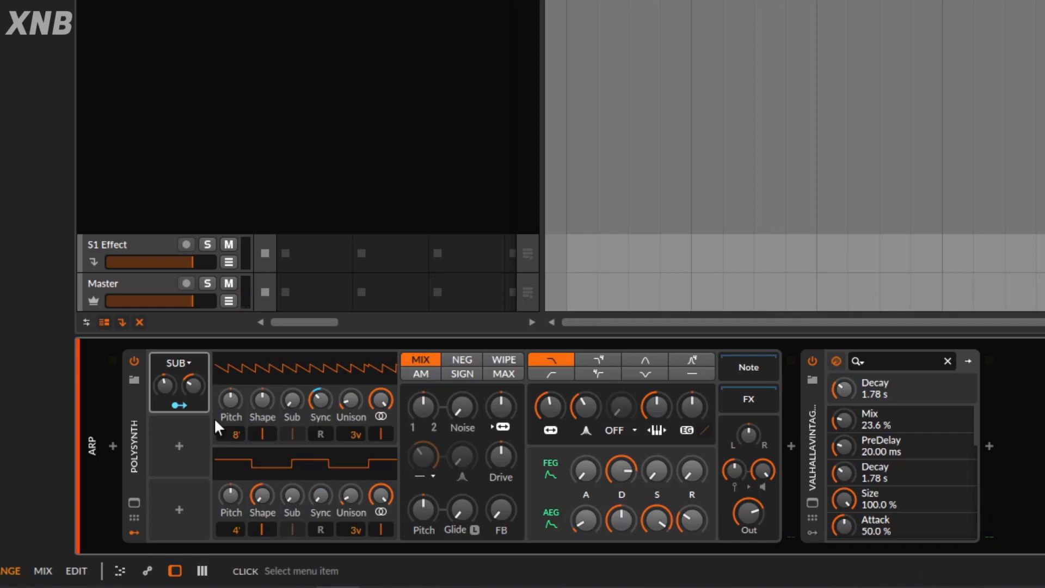
{"action": "mouse_move", "coordinate": [166, 394]}
{"action": "left_mouse_down"}
{"action": "mouse_move", "coordinate": [165, 414]}
{"action": "mouse_move", "coordinate": [193, 402]}
{"action": "mouse_move", "coordinate": [193, 384]}
{"action": "mouse_move", "coordinate": [181, 394]}
{"action": "mouse_move", "coordinate": [165, 367]}
{"action": "mouse_move", "coordinate": [164, 376]}
{"action": "left_mouse_up"}
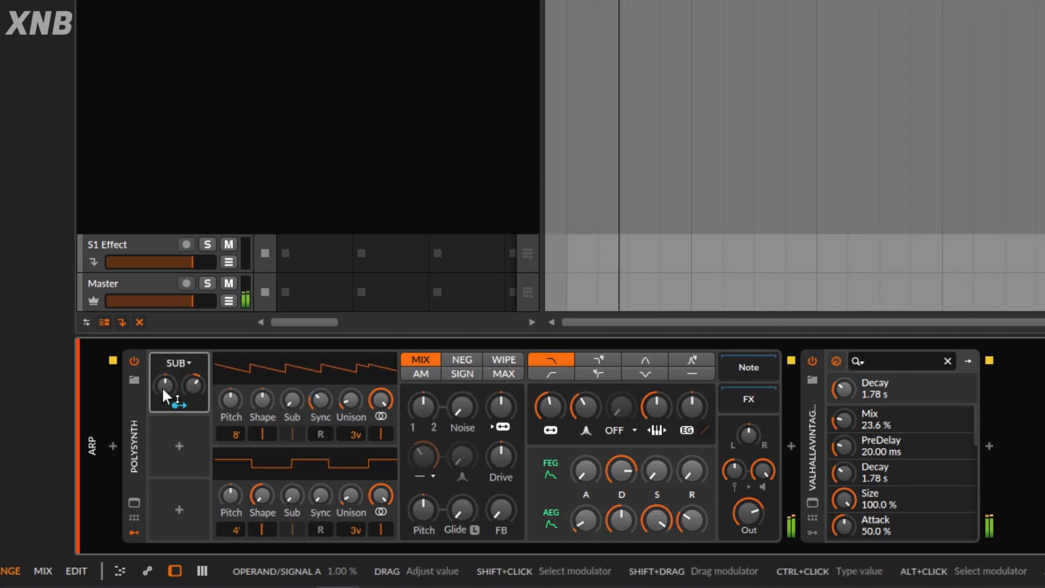
Switch to Minimum mode, with operand A at -59 % and operand B at 0 %.
{"action": "left_click", "coordinate": [175, 363]}
{"action": "left_click", "coordinate": [221, 441]}
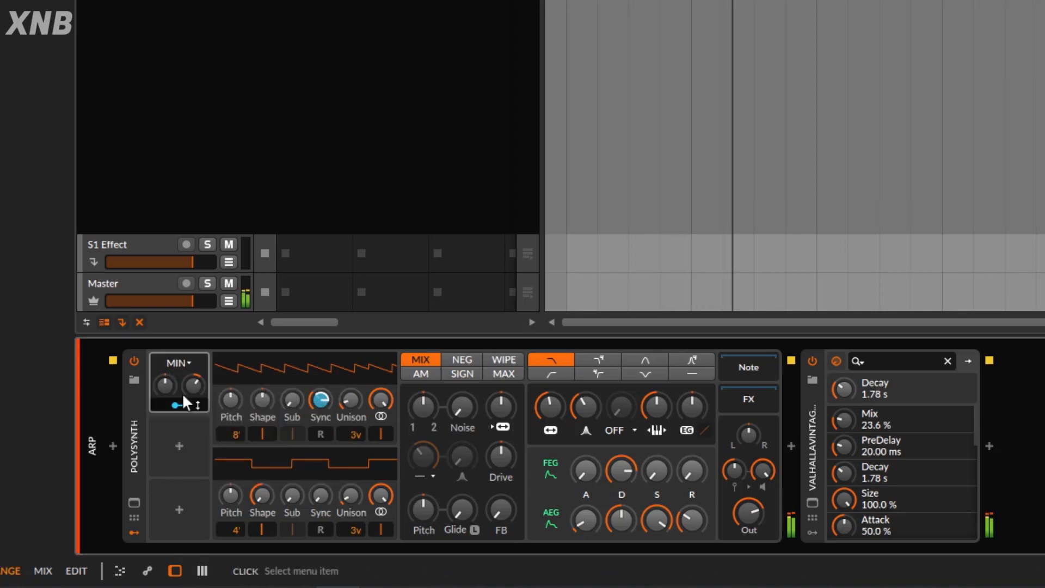
{"action": "left_click_drag", "start_coordinate": [164, 380], "coordinate": [164, 382]}
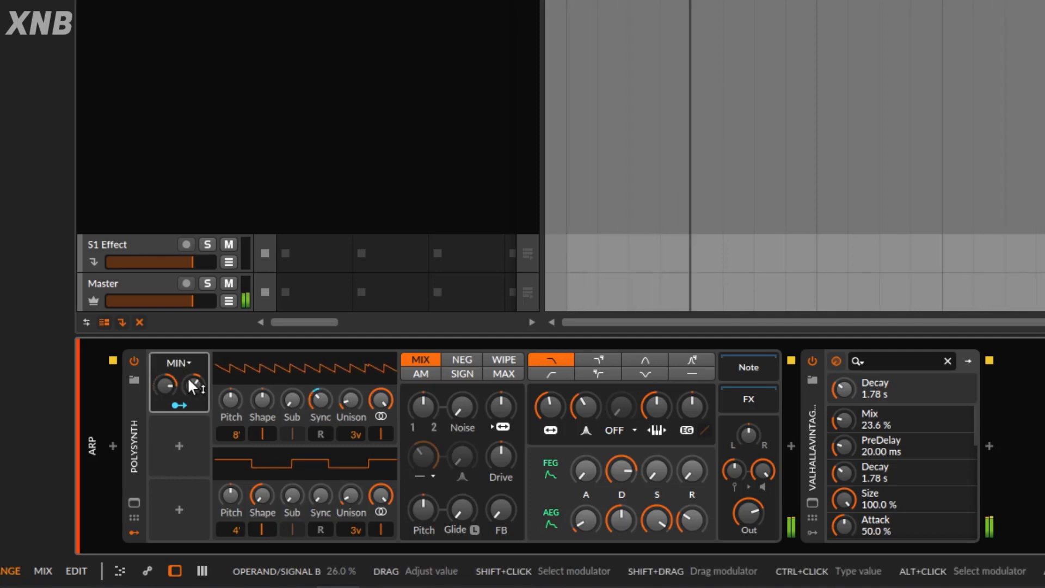
{"action": "left_click_drag", "start_coordinate": [193, 385], "coordinate": [164, 394]}
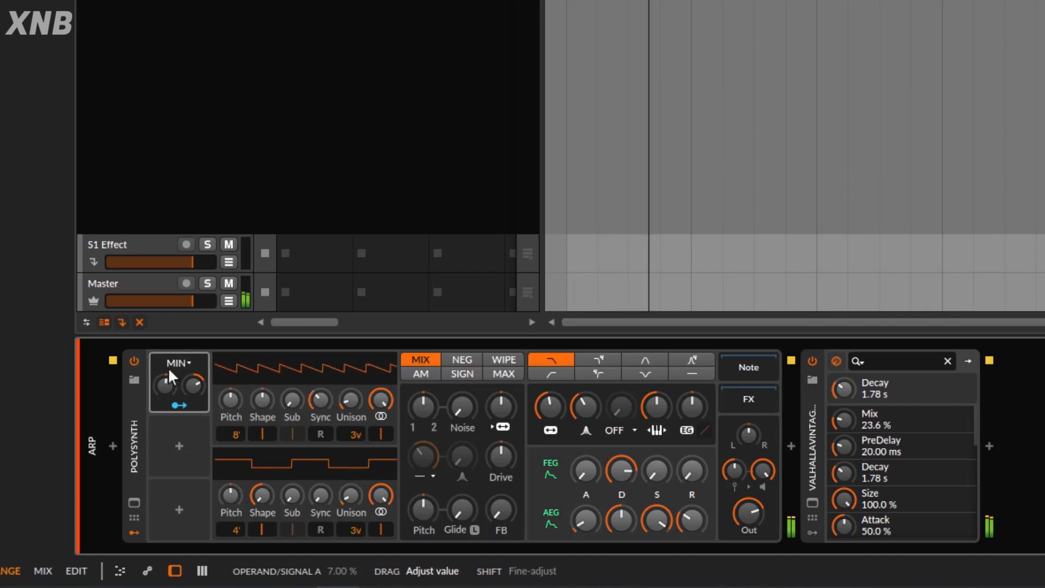
Switch to Maximum mode and lower operand A to about -6 %.
{"action": "left_click", "coordinate": [173, 363]}
{"action": "left_click", "coordinate": [220, 455]}
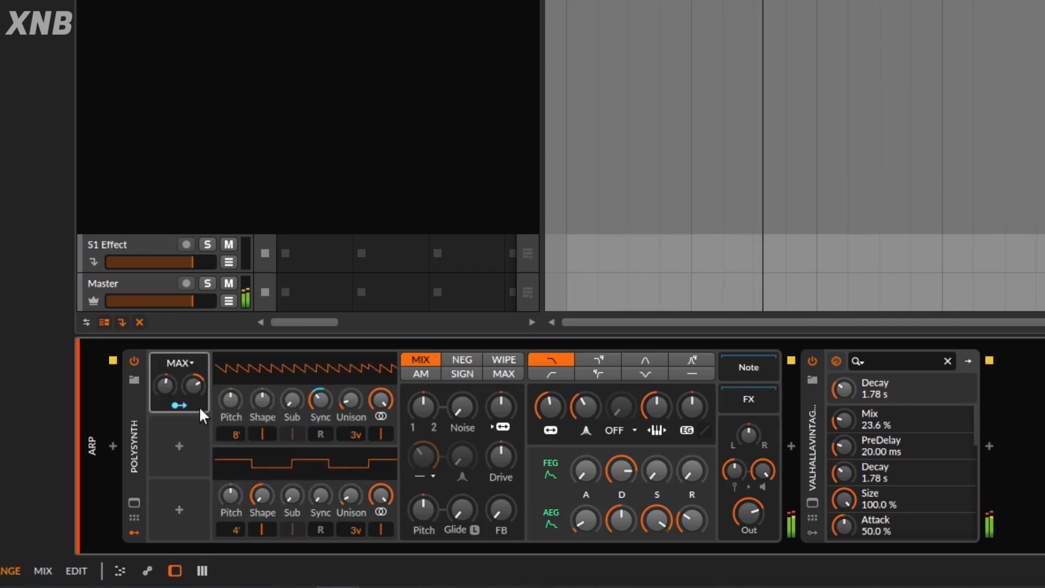
{"action": "mouse_move", "coordinate": [164, 385]}
{"action": "left_mouse_down"}
{"action": "mouse_move", "coordinate": [171, 401]}
{"action": "mouse_move", "coordinate": [169, 388]}
{"action": "left_mouse_up"}
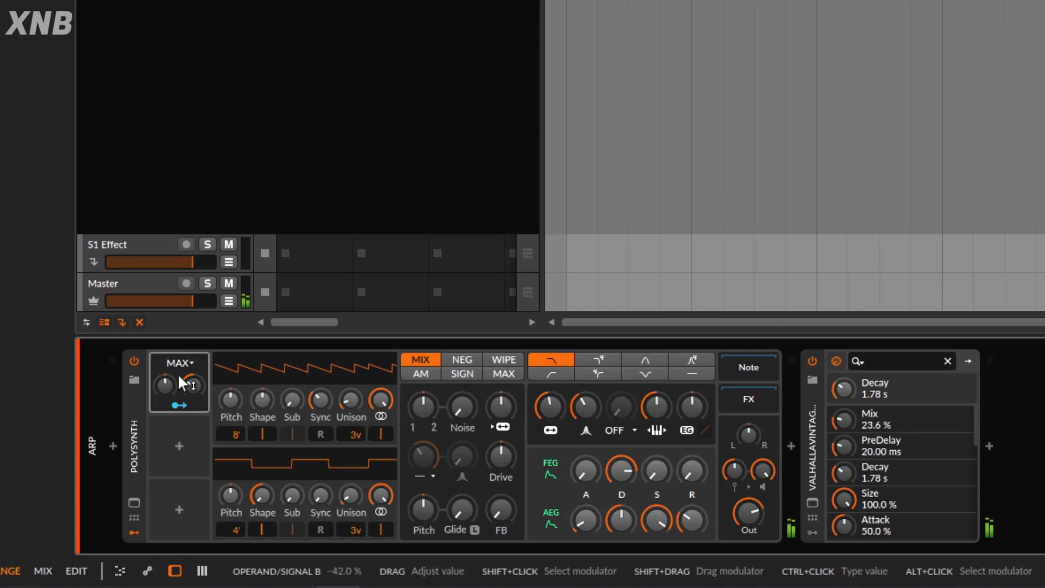
{"action": "left_click", "coordinate": [188, 361]}
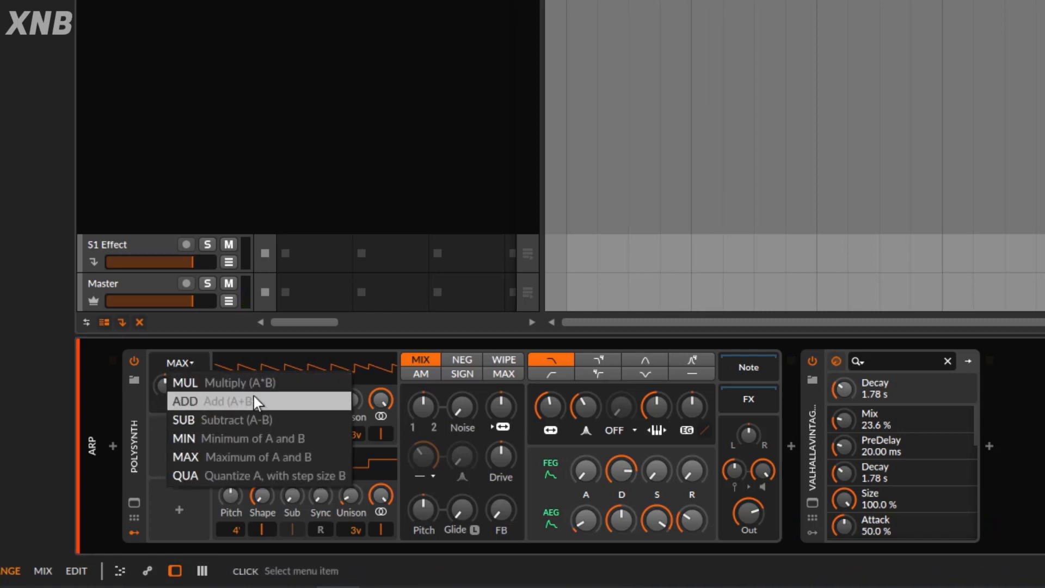
Set Math to Quantize with a 35 % step size, then compare against Multiply mode.
{"action": "left_click", "coordinate": [253, 473]}
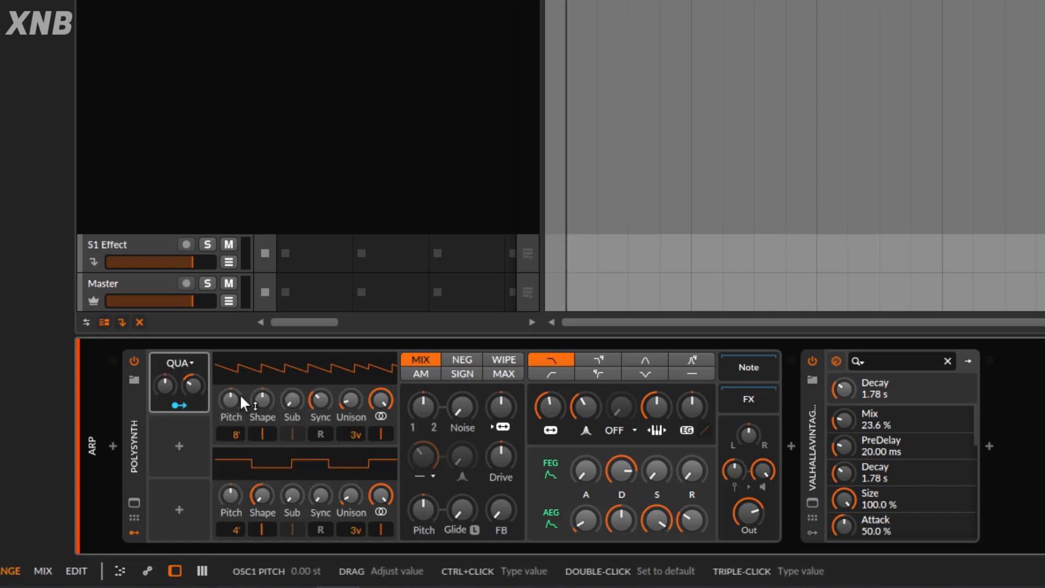
{"action": "left_click_drag", "start_coordinate": [193, 387], "coordinate": [168, 383]}
{"action": "left_click", "coordinate": [182, 363]}
{"action": "left_click", "coordinate": [205, 380]}
Return to Quantize mode and sweep operand A, ending at -47 %.
{"action": "left_click", "coordinate": [188, 364]}
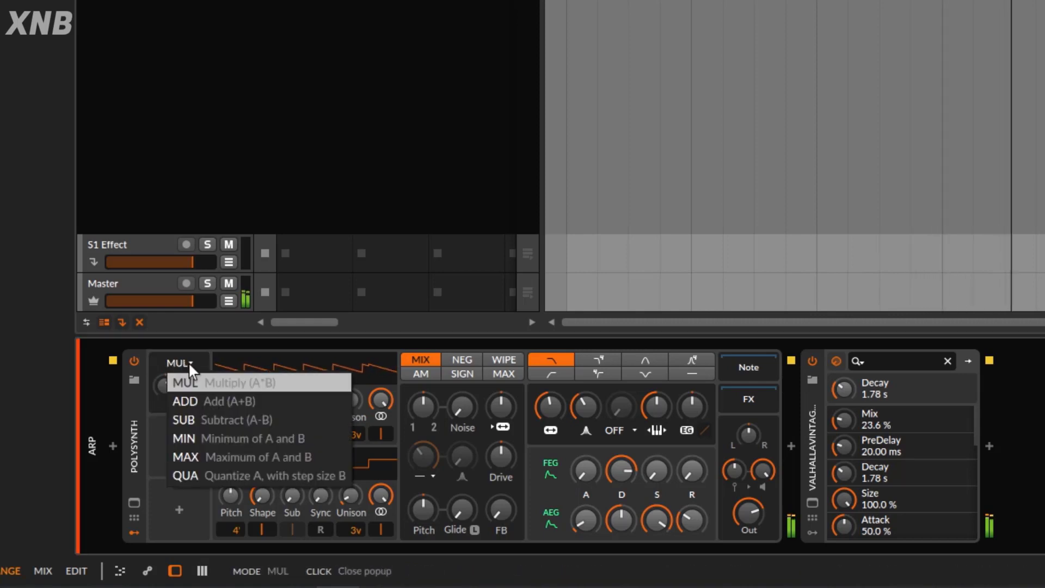
{"action": "left_click", "coordinate": [233, 469]}
{"action": "mouse_move", "coordinate": [166, 385]}
{"action": "left_mouse_down"}
{"action": "mouse_move", "coordinate": [165, 357]}
{"action": "mouse_move", "coordinate": [166, 429]}
{"action": "mouse_move", "coordinate": [165, 365]}
{"action": "mouse_move", "coordinate": [165, 402]}
{"action": "mouse_move", "coordinate": [172, 390]}
{"action": "left_mouse_up"}
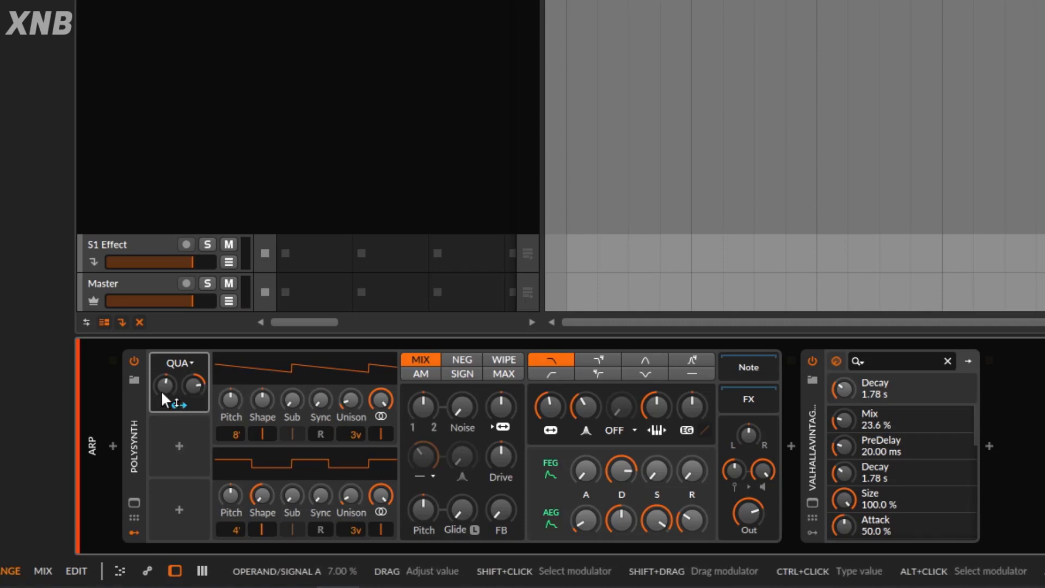
{"action": "left_click_drag", "start_coordinate": [161, 390], "coordinate": [161, 419]}
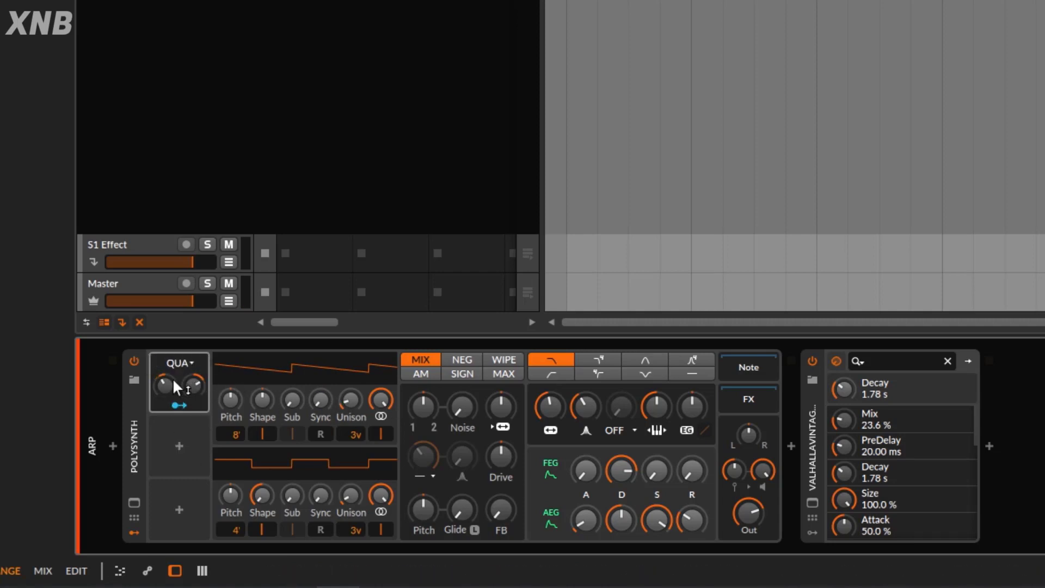
Add a Classic LFO in the Polysynth's empty modulator slot.
{"action": "left_click", "coordinate": [179, 445]}
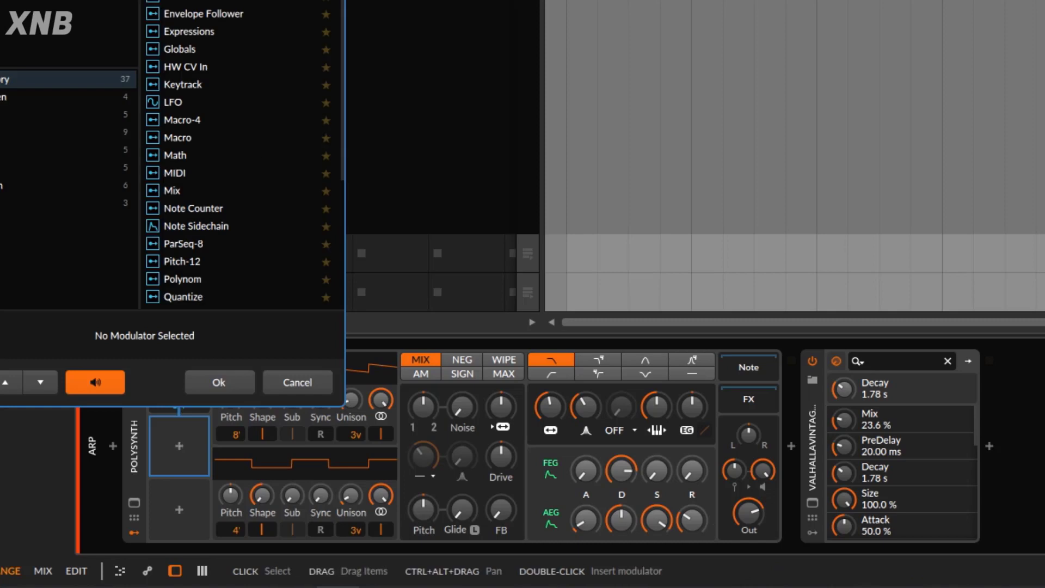
{"action": "left_click", "coordinate": [202, 9]}
{"action": "left_click", "coordinate": [231, 380]}
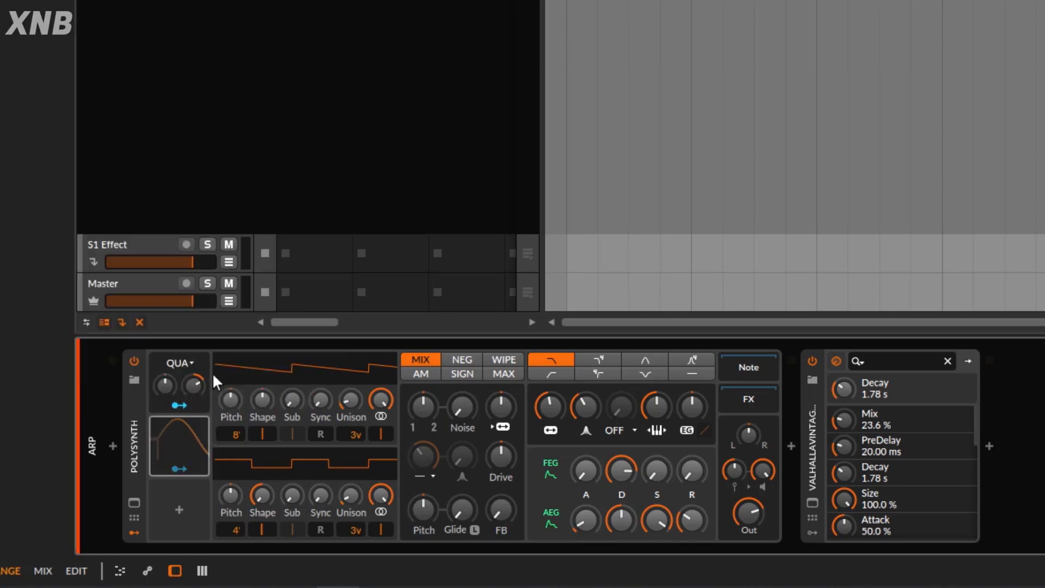
Map the LFO onto the Math modulator's Signal A and start playback.
{"action": "left_click", "coordinate": [175, 468]}
{"action": "left_click_drag", "start_coordinate": [162, 377], "coordinate": [162, 368]}
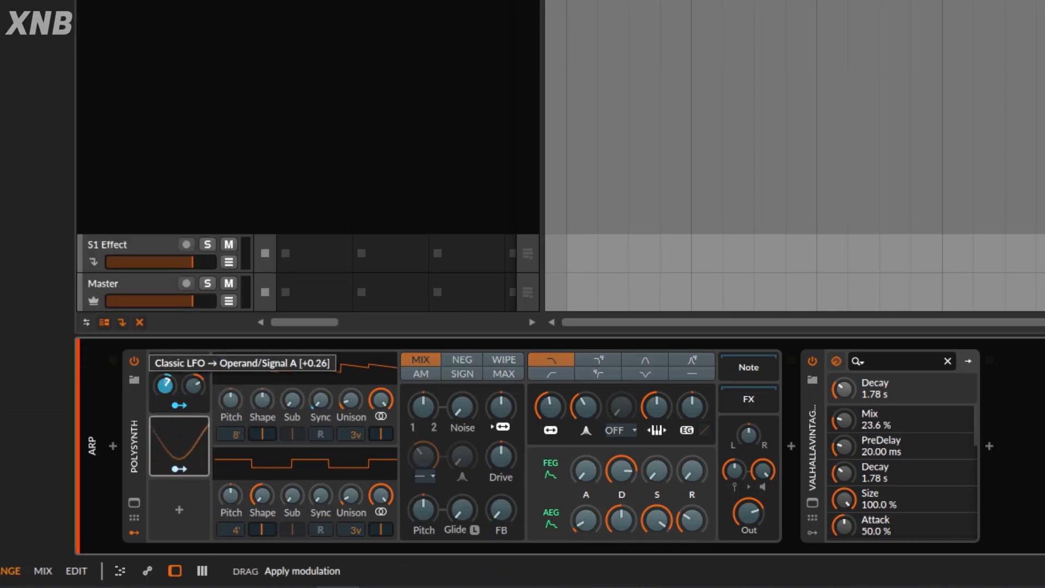
{"action": "left_click", "coordinate": [181, 462]}
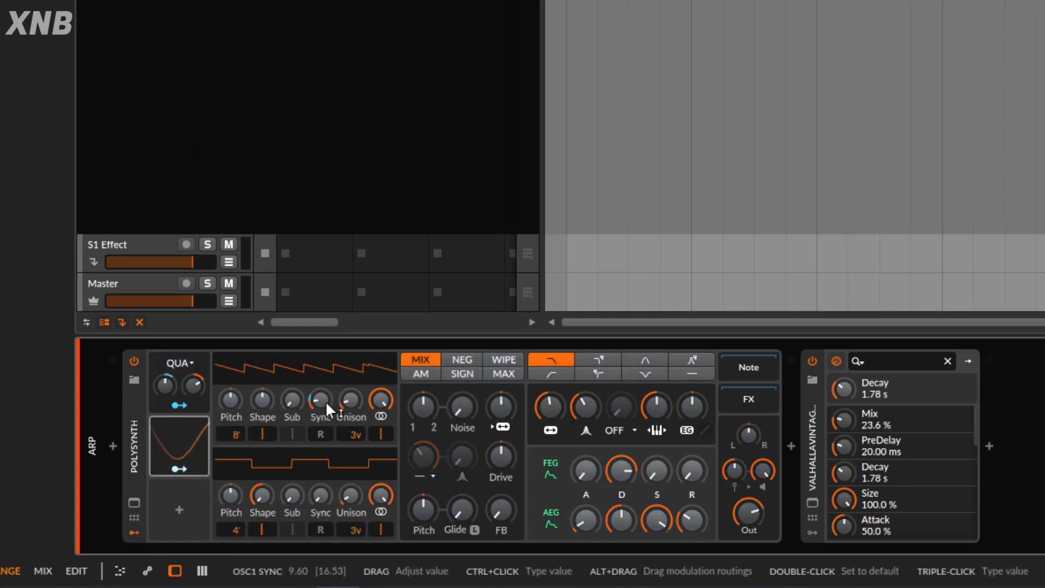
{"action": "key", "text": "space"}
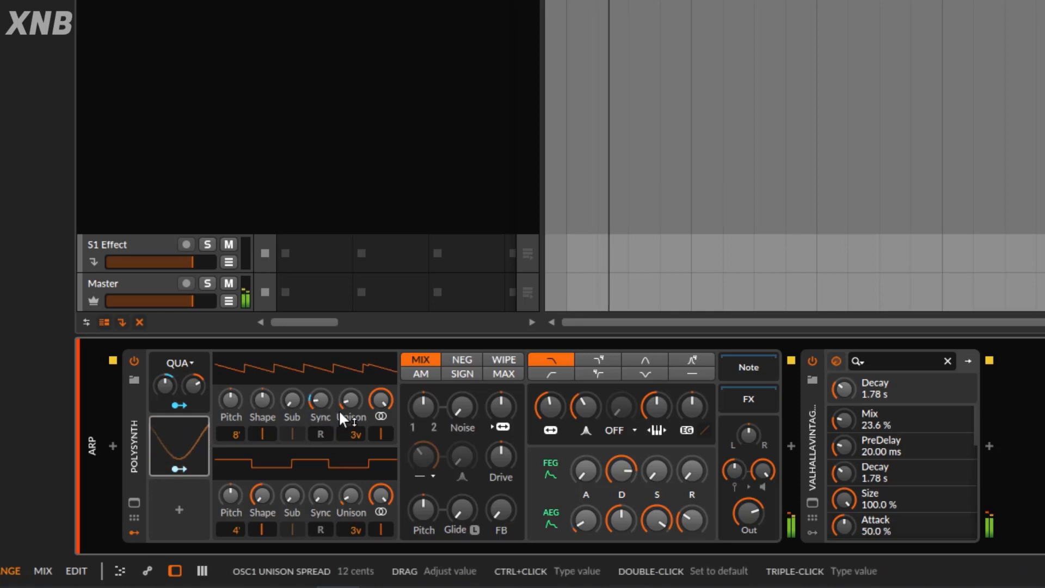
Switch the Math modulator to Multiply, then to Add.
{"action": "left_click", "coordinate": [187, 361]}
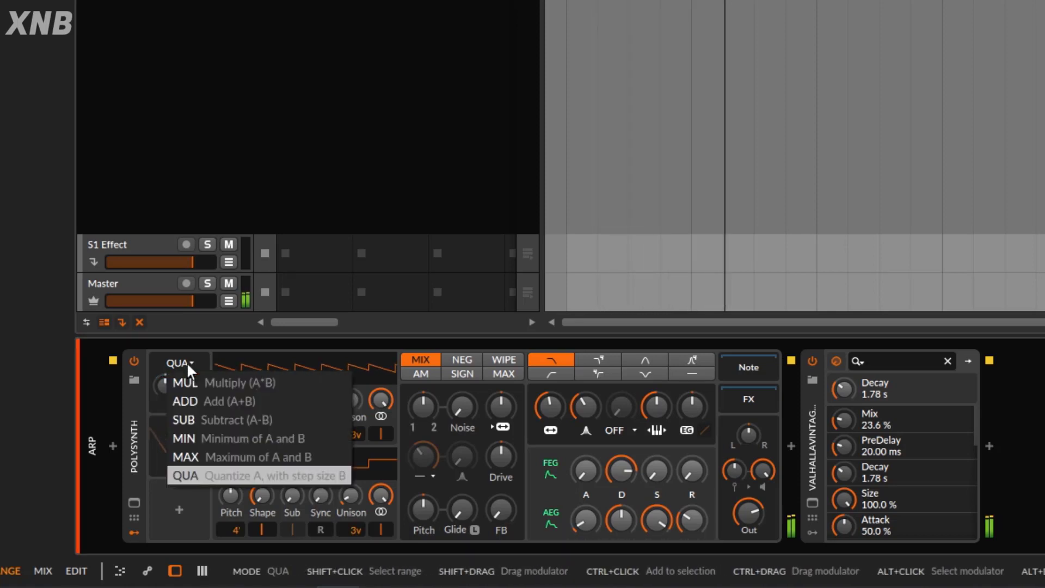
{"action": "left_click", "coordinate": [197, 381]}
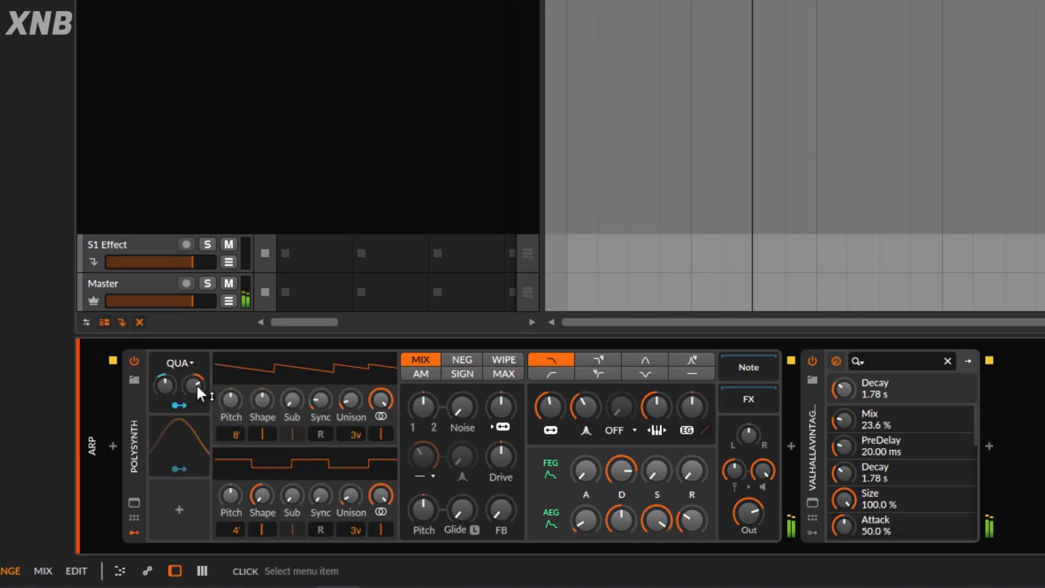
{"action": "left_click", "coordinate": [177, 361]}
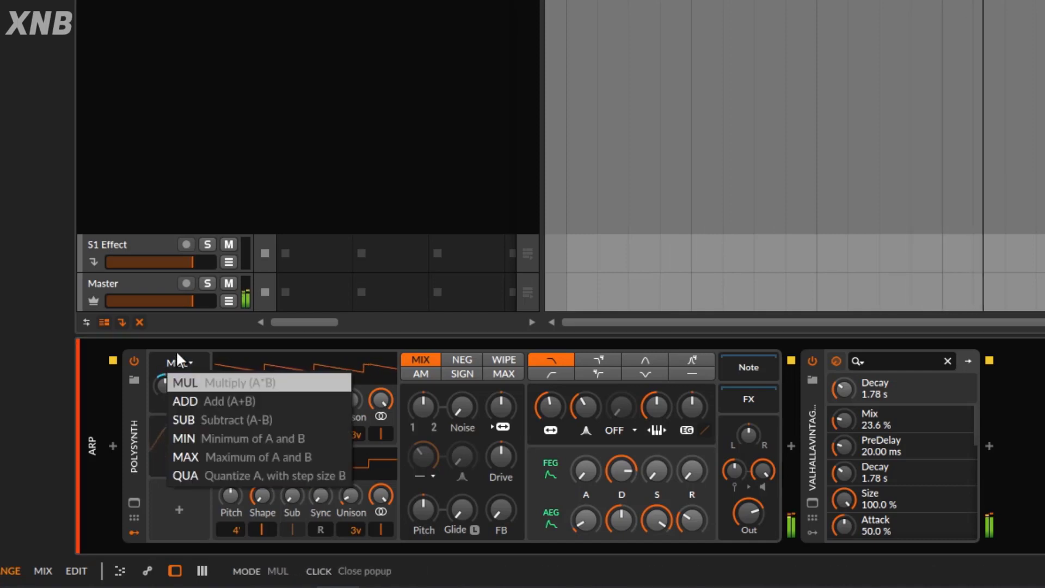
{"action": "left_click", "coordinate": [192, 400]}
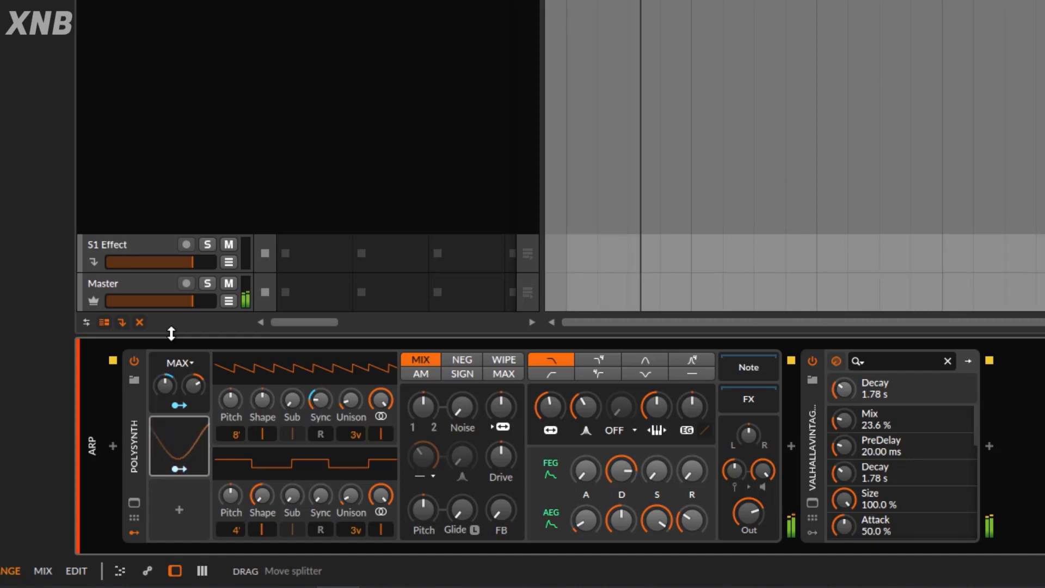
Lower Signal B from 42% to -23% and set the operation to Quantize.
{"action": "mouse_move", "coordinate": [189, 384]}
{"action": "left_mouse_down"}
{"action": "mouse_move", "coordinate": [189, 420]}
{"action": "mouse_move", "coordinate": [187, 397]}
{"action": "left_mouse_up"}
{"action": "left_click", "coordinate": [178, 364]}
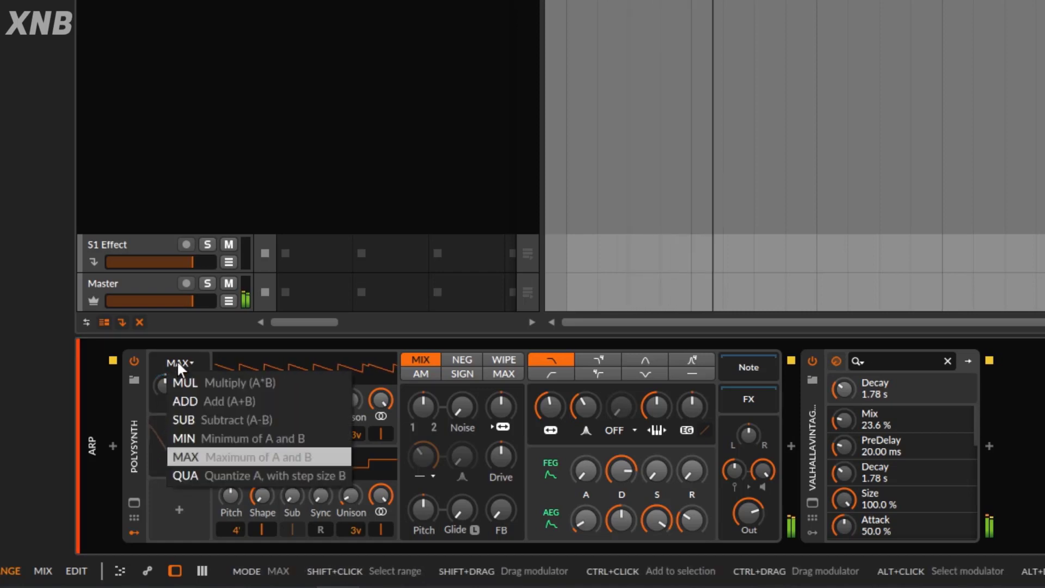
{"action": "key", "text": "Down"}
{"action": "key", "text": "Return"}
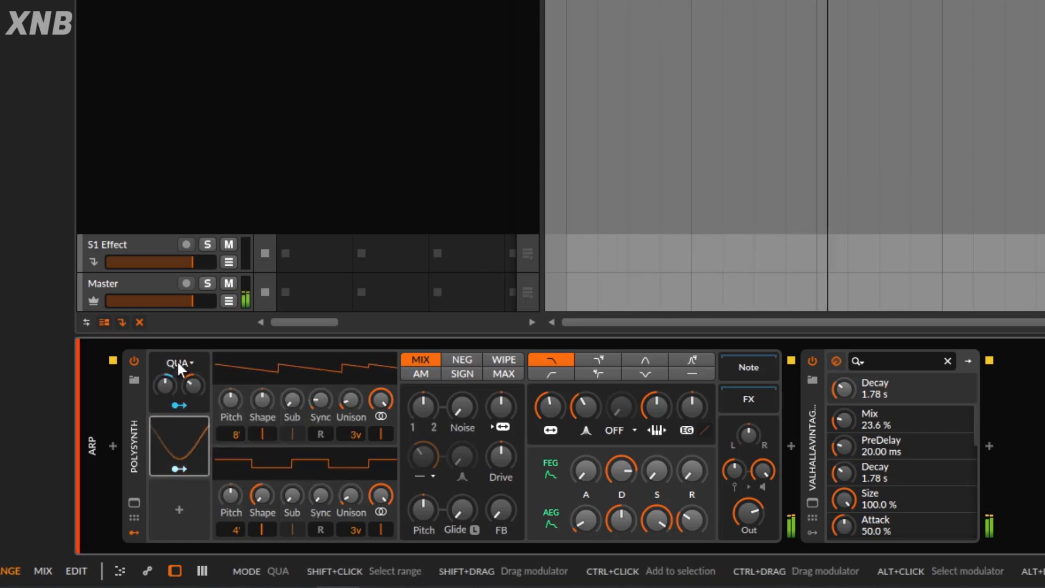
Set Signal B to 43% and map Math to OSC2 Sync, filter cutoff/resonance and both Unison Spreads.
{"action": "left_click_drag", "start_coordinate": [192, 384], "coordinate": [193, 321]}
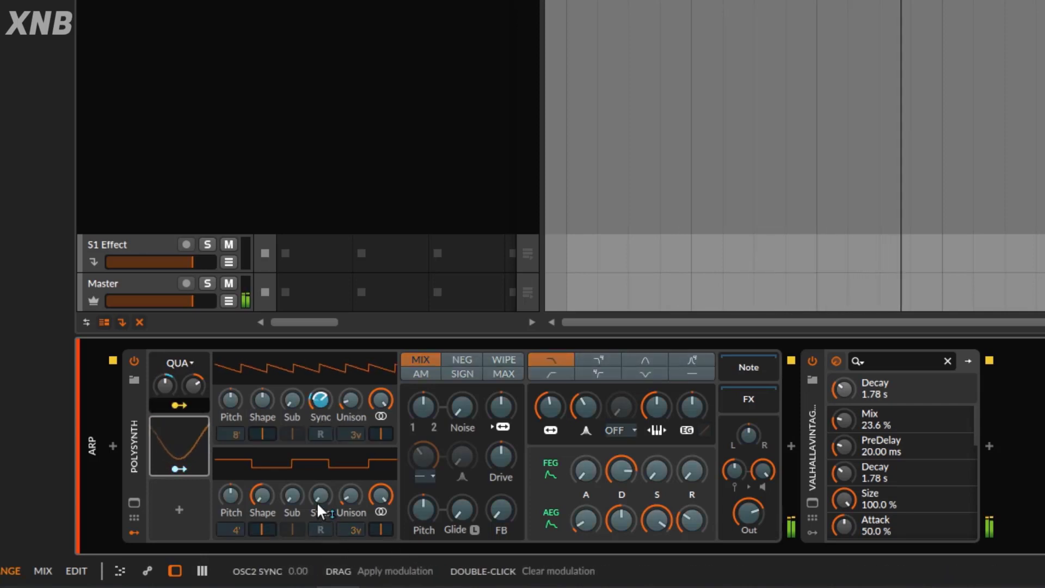
{"action": "left_click_drag", "start_coordinate": [320, 495], "coordinate": [320, 487]}
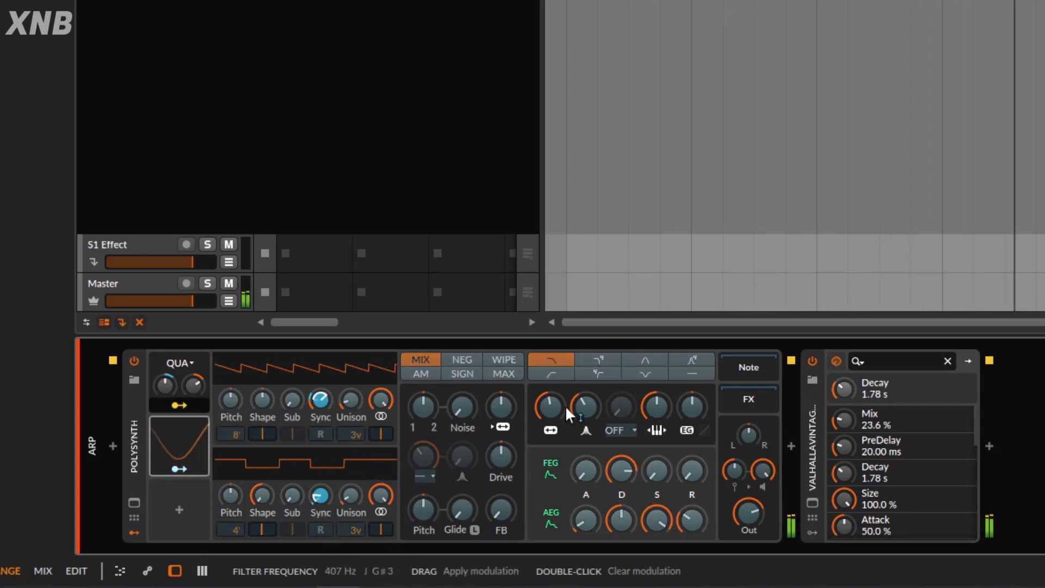
{"action": "left_click_drag", "start_coordinate": [551, 405], "coordinate": [599, 416]}
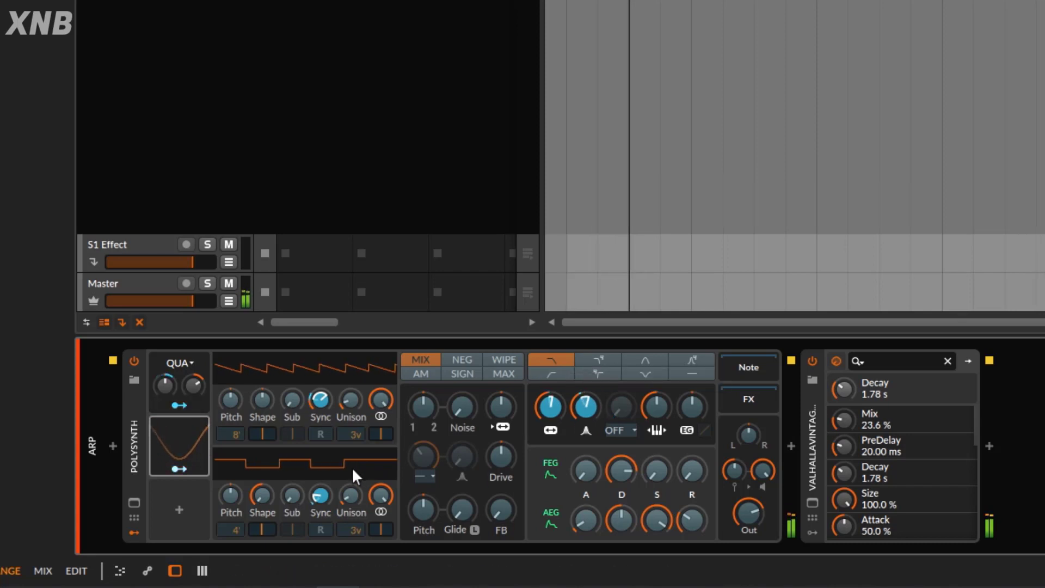
{"action": "left_click_drag", "start_coordinate": [347, 500], "coordinate": [348, 490]}
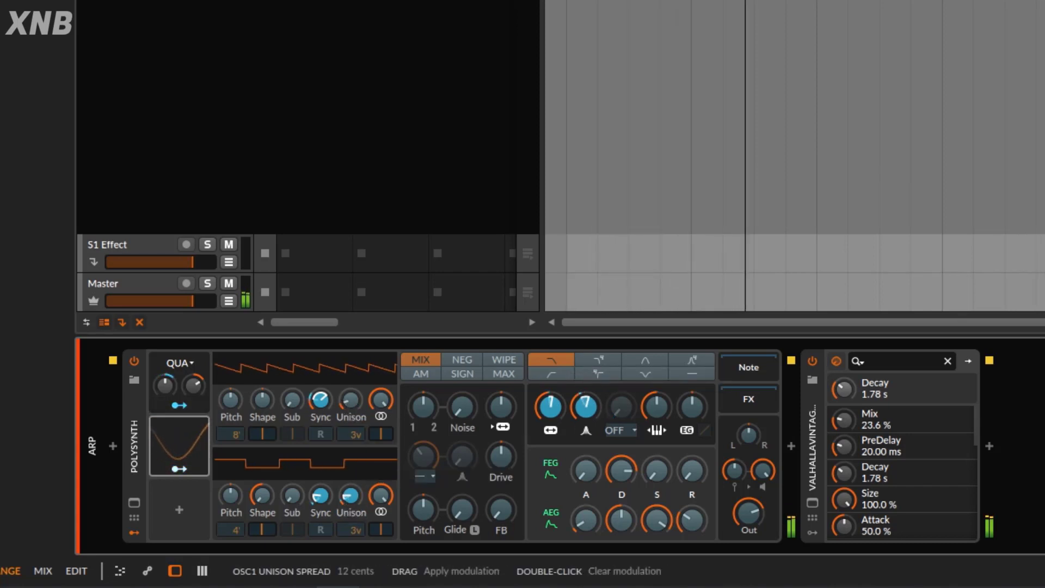
{"action": "left_click_drag", "start_coordinate": [350, 406], "coordinate": [350, 401]}
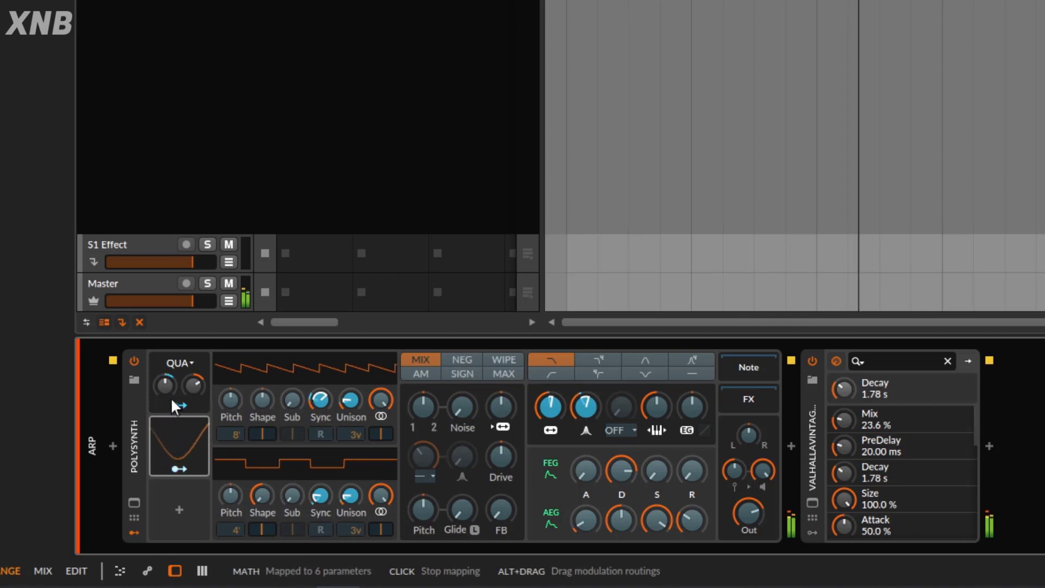
{"action": "left_click", "coordinate": [173, 402]}
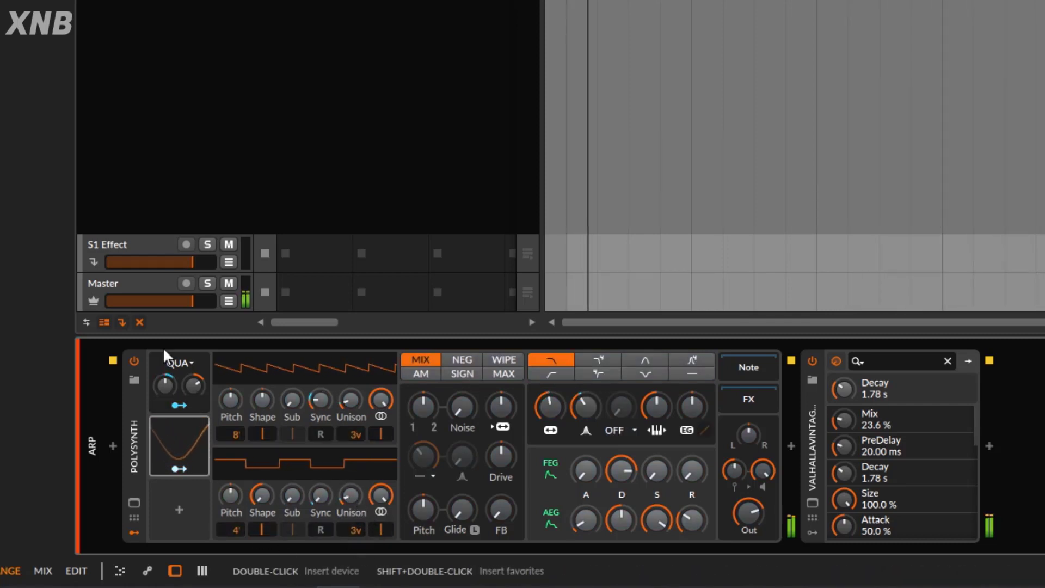
Cycle Math through Add, Subtract, Minimum and Quantize, then pick another operation from the list.
{"action": "left_click", "coordinate": [180, 363]}
{"action": "left_click", "coordinate": [185, 401]}
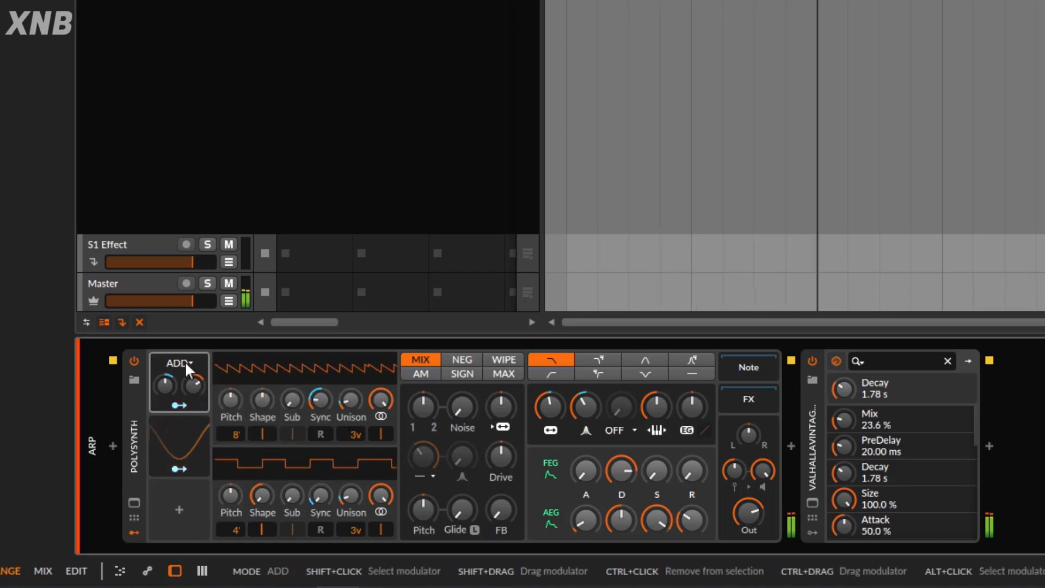
{"action": "scroll", "coordinate": [186, 370], "scroll_direction": "down", "scroll_amount": 1}
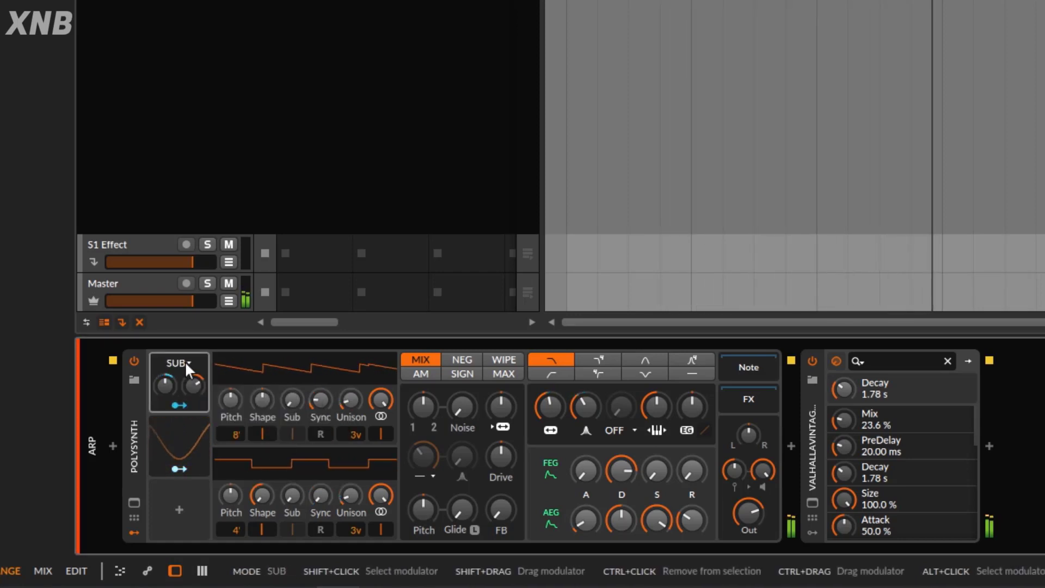
{"action": "scroll", "coordinate": [186, 370], "scroll_direction": "down", "scroll_amount": 1}
{"action": "scroll", "coordinate": [186, 369], "scroll_direction": "down", "scroll_amount": 1}
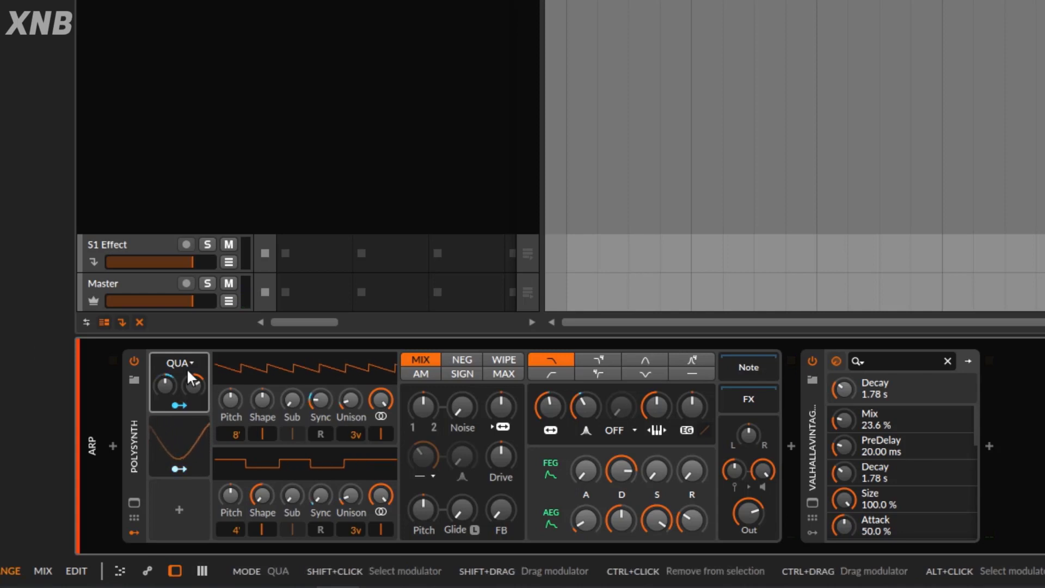
{"action": "left_click", "coordinate": [185, 361]}
{"action": "left_click", "coordinate": [198, 383]}
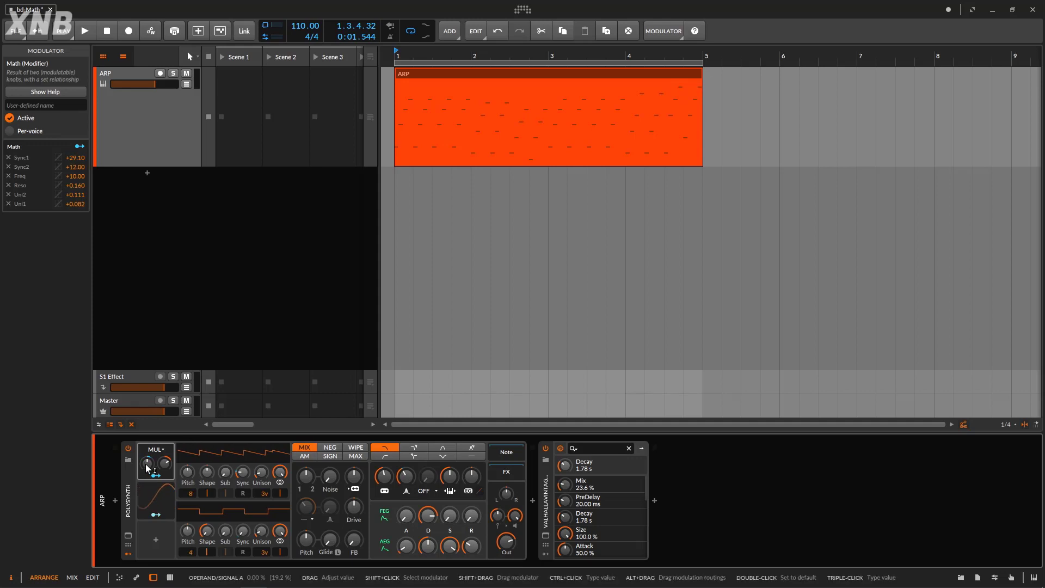
Set the MUL-mode Math modulator's Signal B knob to 43.0%.
{"action": "left_click_drag", "start_coordinate": [165, 462], "coordinate": [164, 454]}
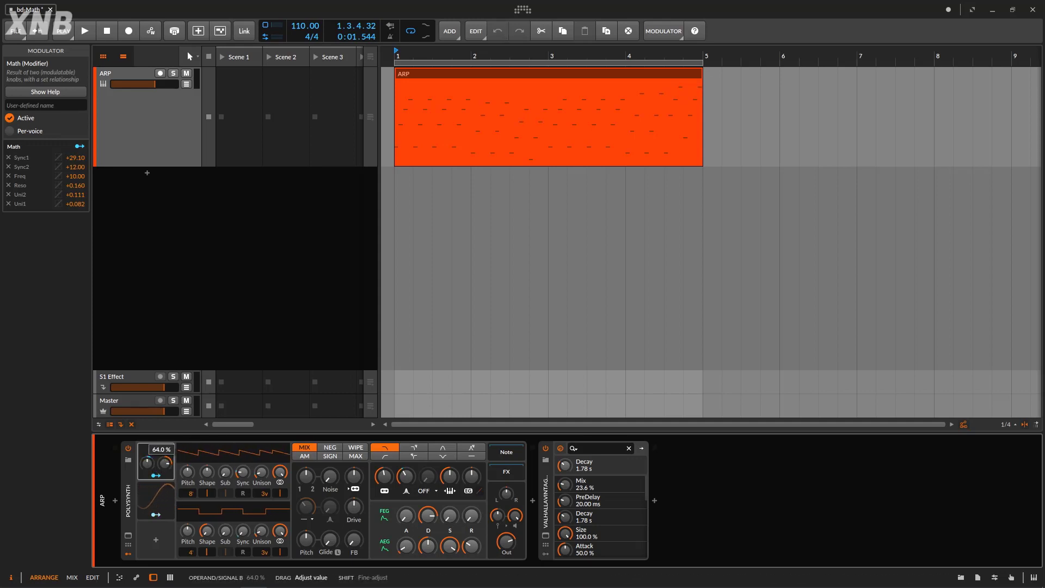
{"action": "left_click_drag", "start_coordinate": [165, 463], "coordinate": [166, 465]}
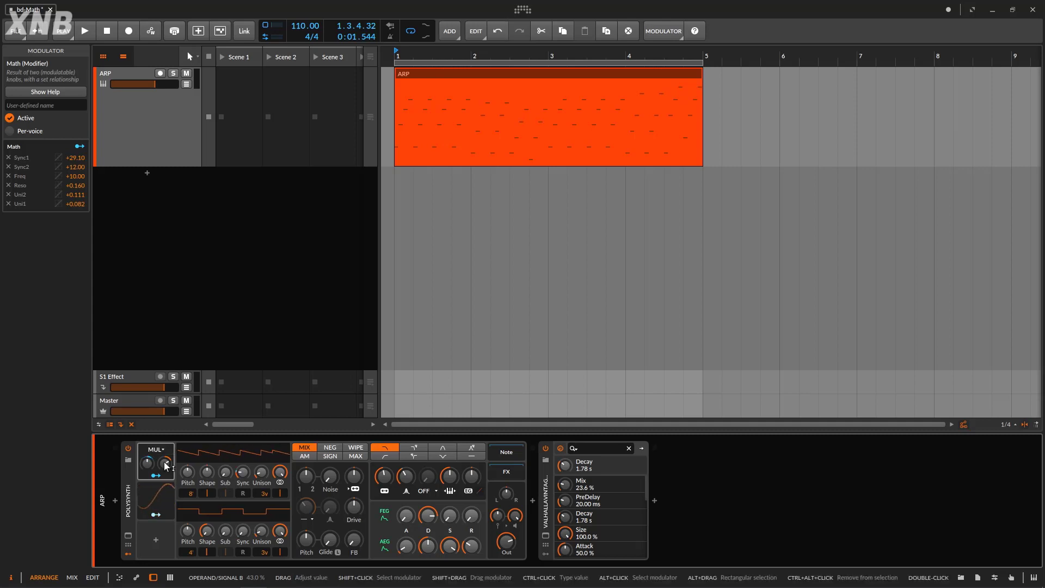